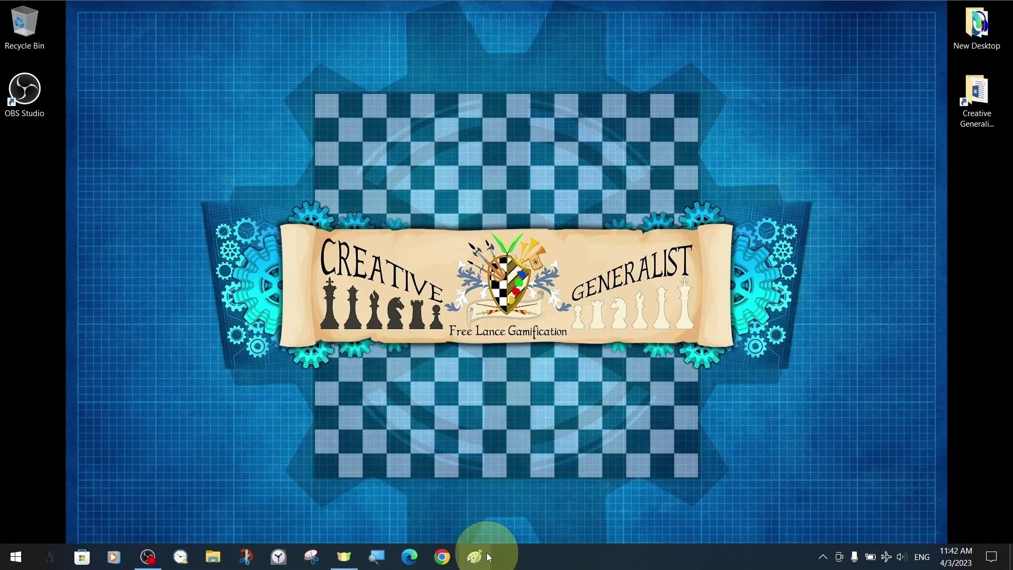
Start a blank canvas with the Pencil selected and the line-width choices showing
{"action": "left_click", "coordinate": [486, 556]}
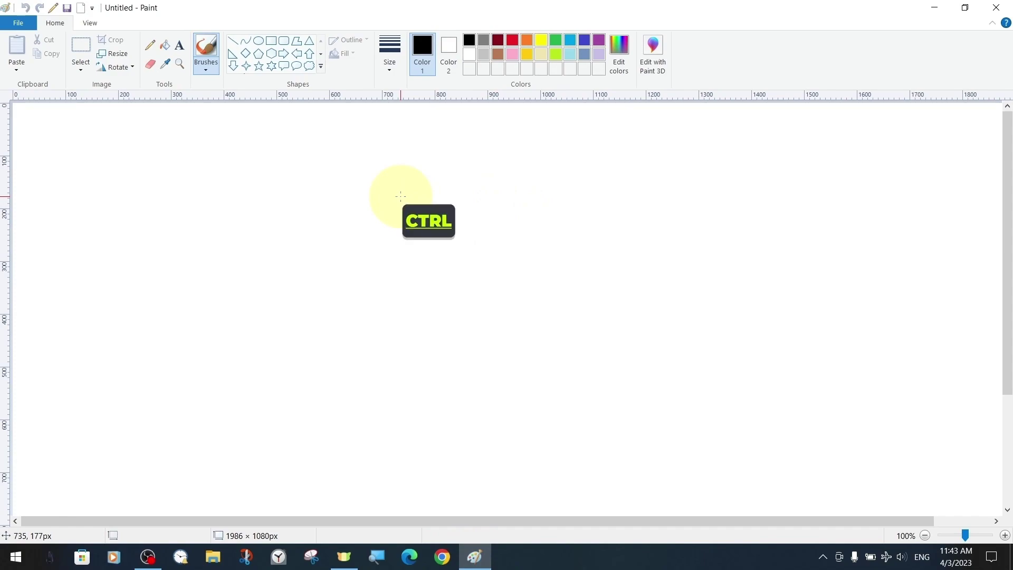
{"action": "scroll", "coordinate": [401, 197], "scroll_direction": "down", "scroll_amount": 2, "text": "ctrl"}
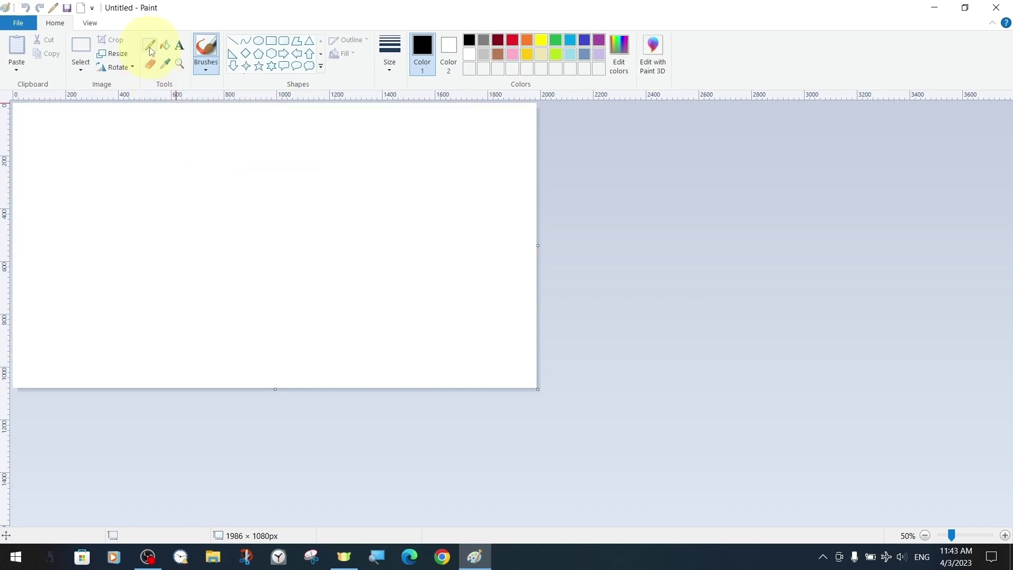
{"action": "left_click", "coordinate": [152, 52]}
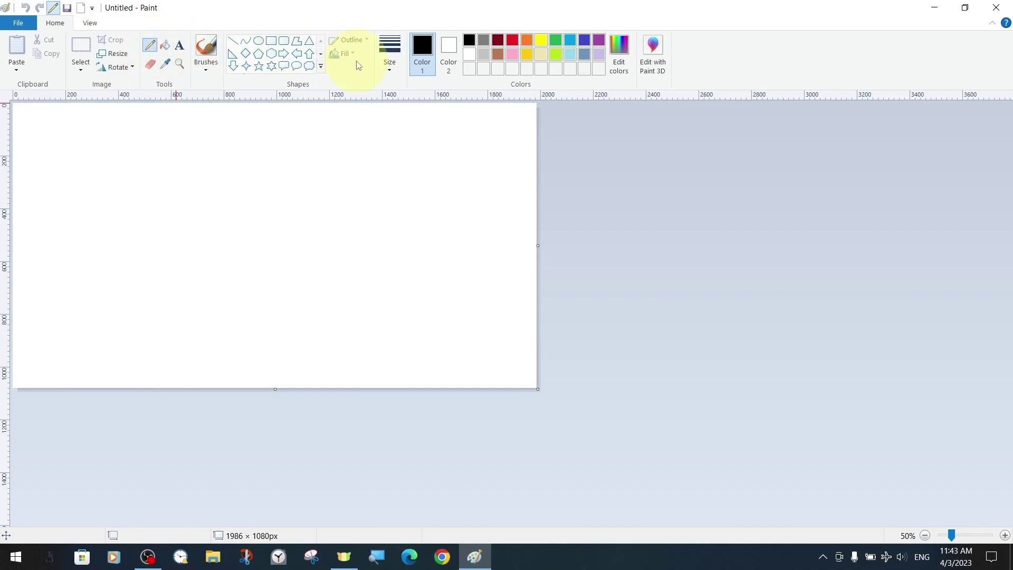
{"action": "left_click", "coordinate": [389, 52]}
Draw a thick black pencil E, then erase the right end of its top bar
{"action": "left_click", "coordinate": [401, 168]}
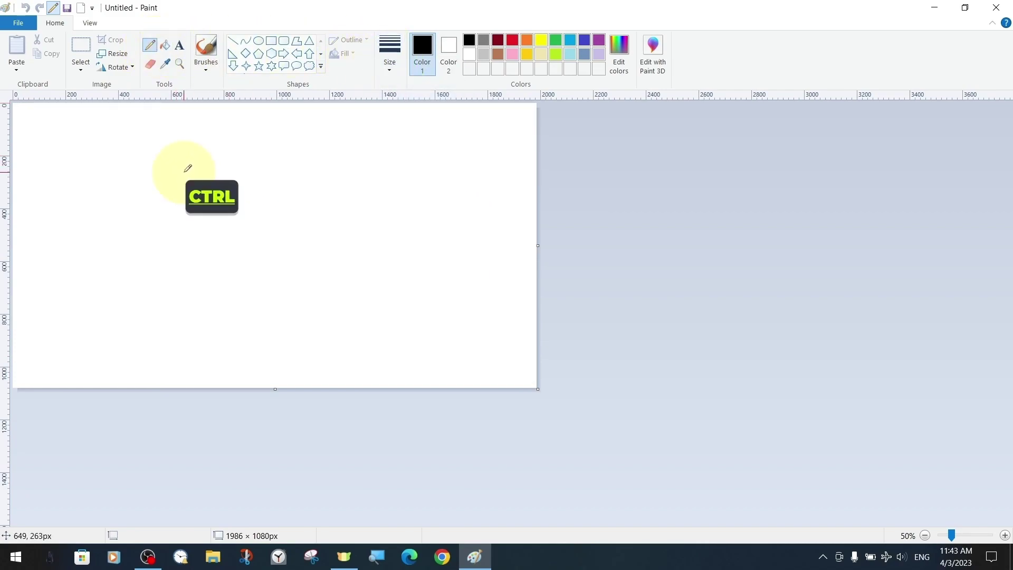
{"action": "scroll", "coordinate": [189, 168], "scroll_direction": "up", "scroll_amount": 1, "text": "ctrl"}
{"action": "scroll", "coordinate": [239, 169], "scroll_direction": "up", "scroll_amount": 1, "text": "ctrl"}
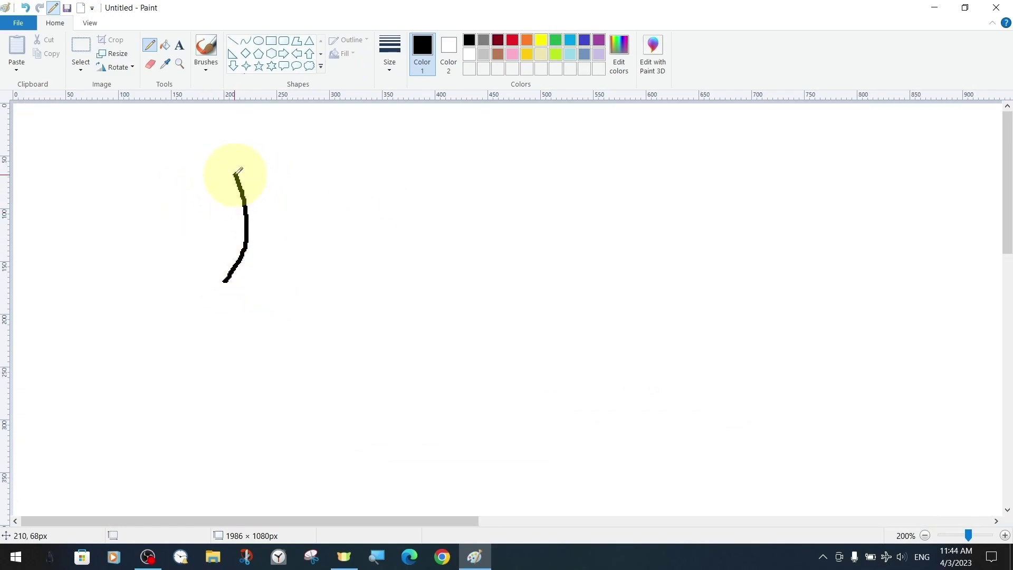
{"action": "left_click_drag", "start_coordinate": [243, 226], "coordinate": [281, 226]}
{"action": "left_click_drag", "start_coordinate": [225, 282], "coordinate": [331, 282]}
{"action": "left_click", "coordinate": [150, 66]}
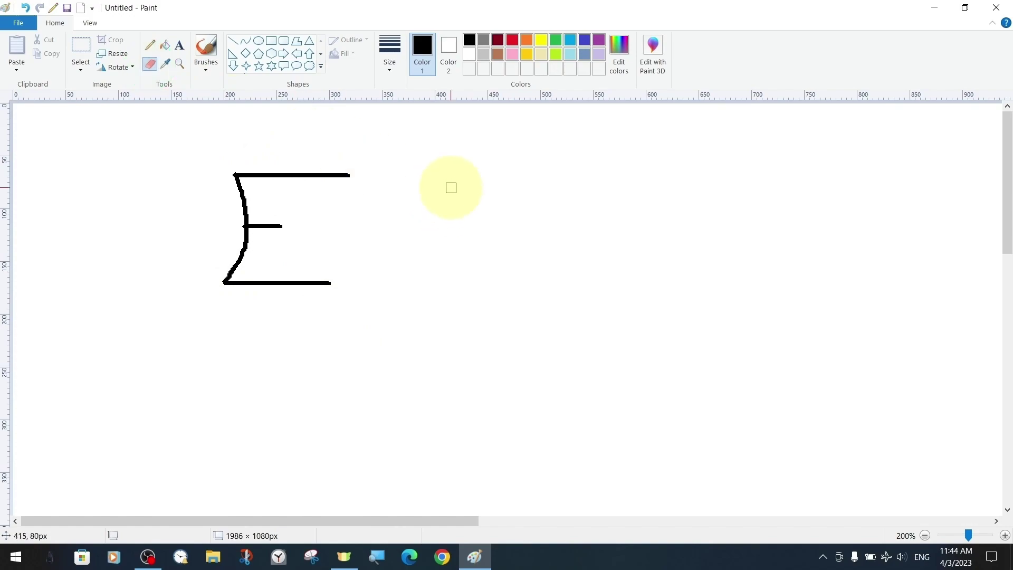
{"action": "mouse_move", "coordinate": [361, 174]}
{"action": "left_mouse_down"}
{"action": "mouse_move", "coordinate": [333, 175]}
{"action": "mouse_move", "coordinate": [328, 294]}
{"action": "left_mouse_up"}
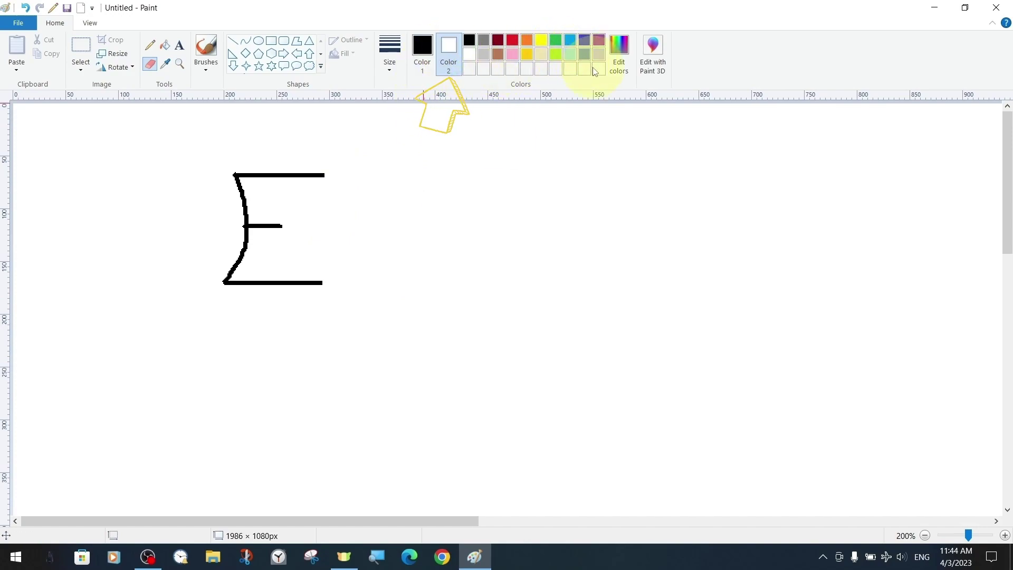
Thicken the E's top bar in black, then set both colours to white
{"action": "left_click", "coordinate": [469, 41]}
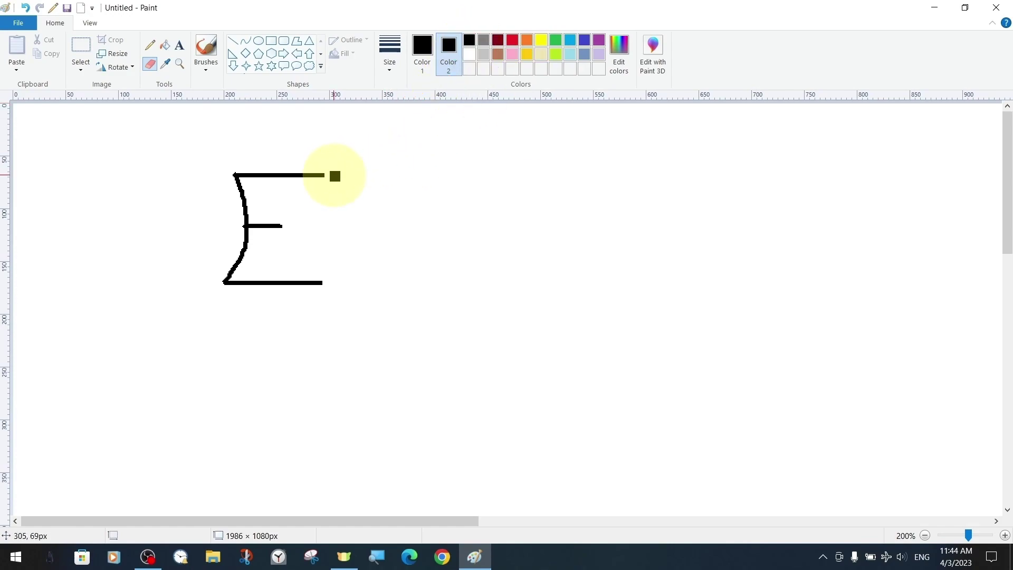
{"action": "mouse_move", "coordinate": [335, 175]}
{"action": "left_mouse_down"}
{"action": "mouse_move", "coordinate": [245, 174]}
{"action": "mouse_move", "coordinate": [255, 280]}
{"action": "mouse_move", "coordinate": [242, 224]}
{"action": "mouse_move", "coordinate": [282, 227]}
{"action": "left_mouse_up"}
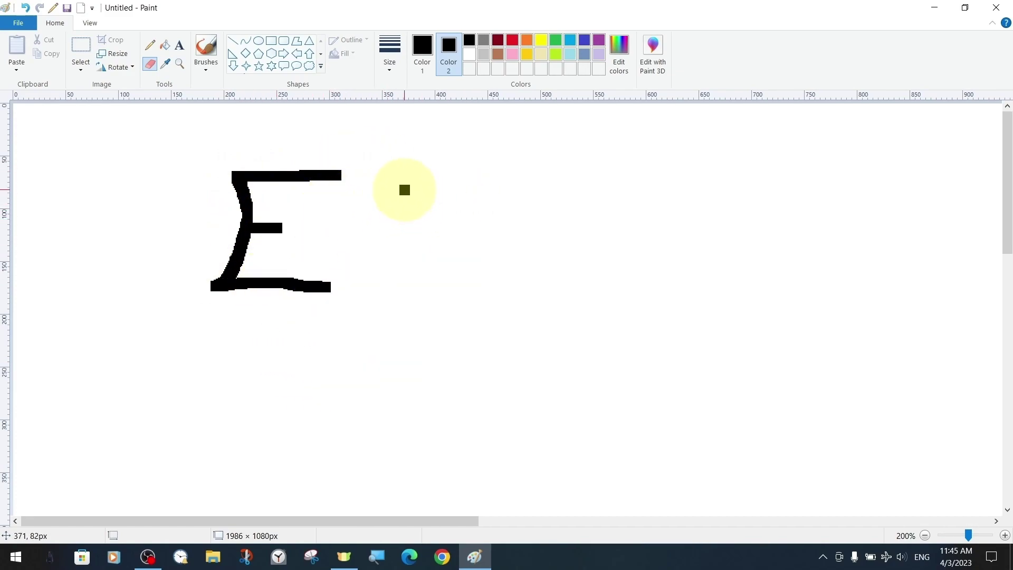
{"action": "left_click", "coordinate": [469, 40]}
{"action": "right_click", "coordinate": [470, 39]}
{"action": "left_click", "coordinate": [469, 54]}
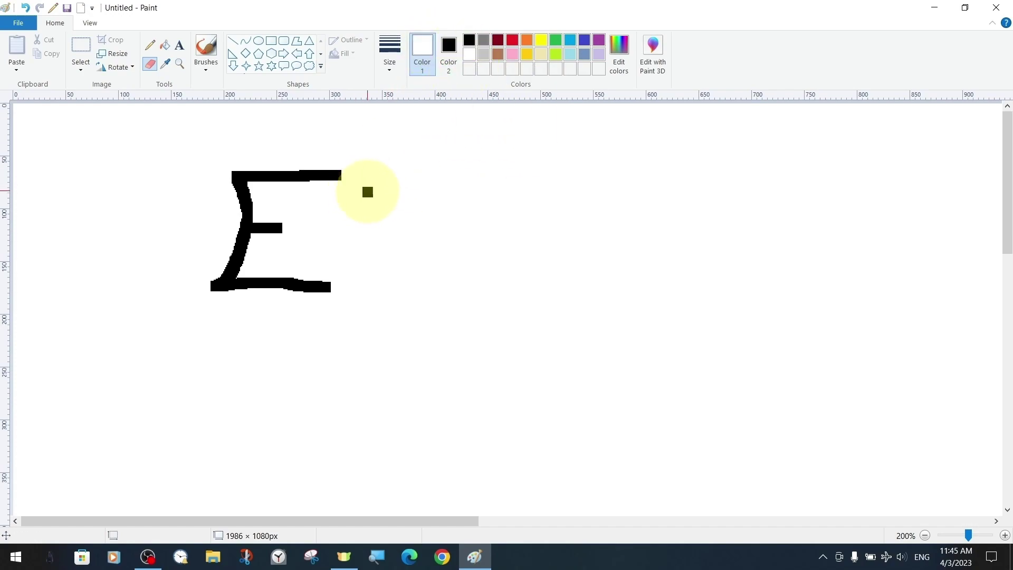
{"action": "left_click", "coordinate": [448, 49]}
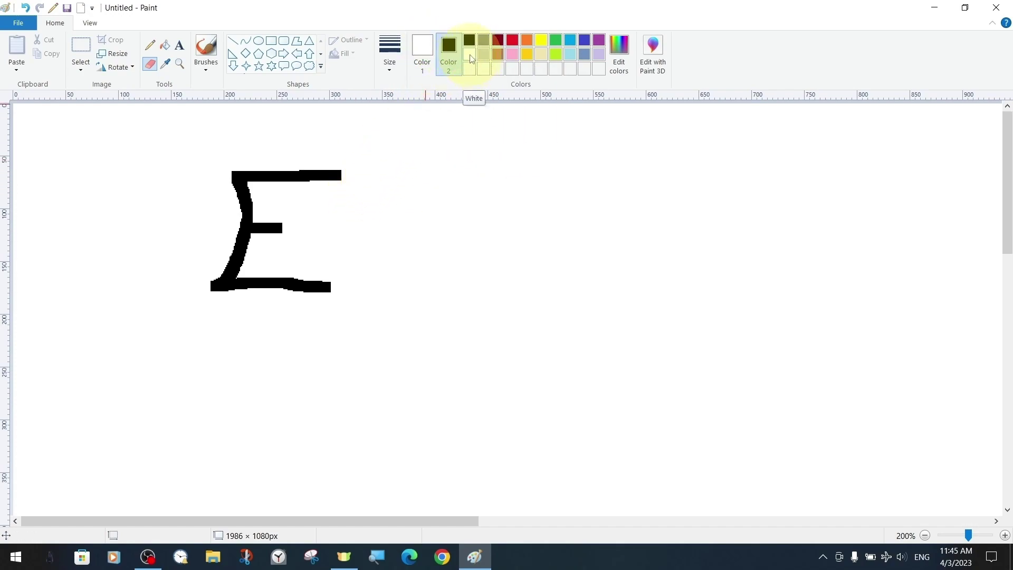
{"action": "left_click", "coordinate": [469, 54]}
{"action": "left_click", "coordinate": [421, 50]}
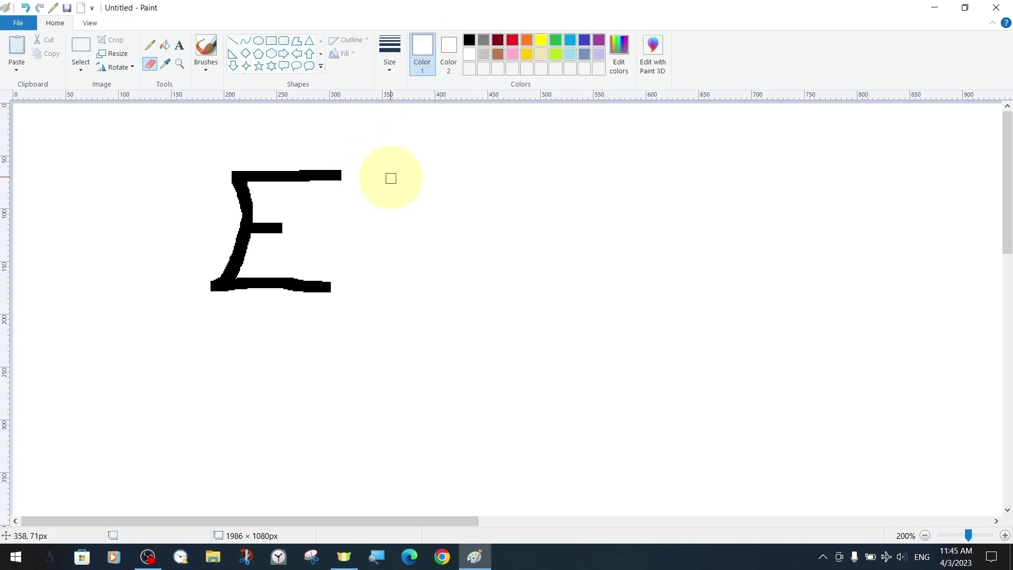
Trim the right ends of the top and bottom bars and the bottom-left corner
{"action": "left_click_drag", "start_coordinate": [373, 175], "coordinate": [327, 165]}
{"action": "left_click", "coordinate": [470, 44]}
{"action": "left_click_drag", "start_coordinate": [351, 272], "coordinate": [332, 265]}
{"action": "left_click", "coordinate": [269, 240]}
{"action": "left_click_drag", "start_coordinate": [216, 269], "coordinate": [190, 300]}
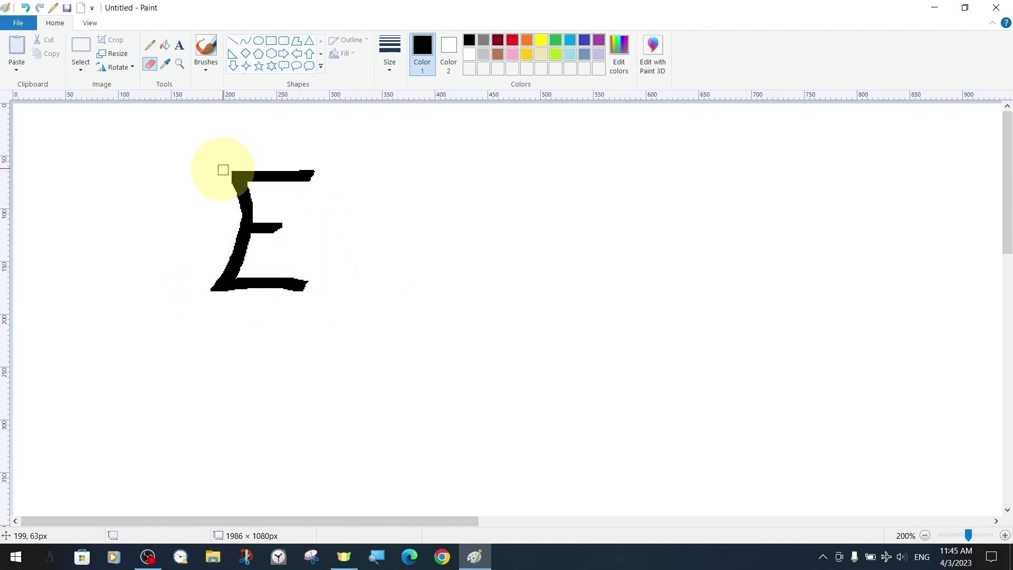
{"action": "left_click_drag", "start_coordinate": [223, 168], "coordinate": [250, 230]}
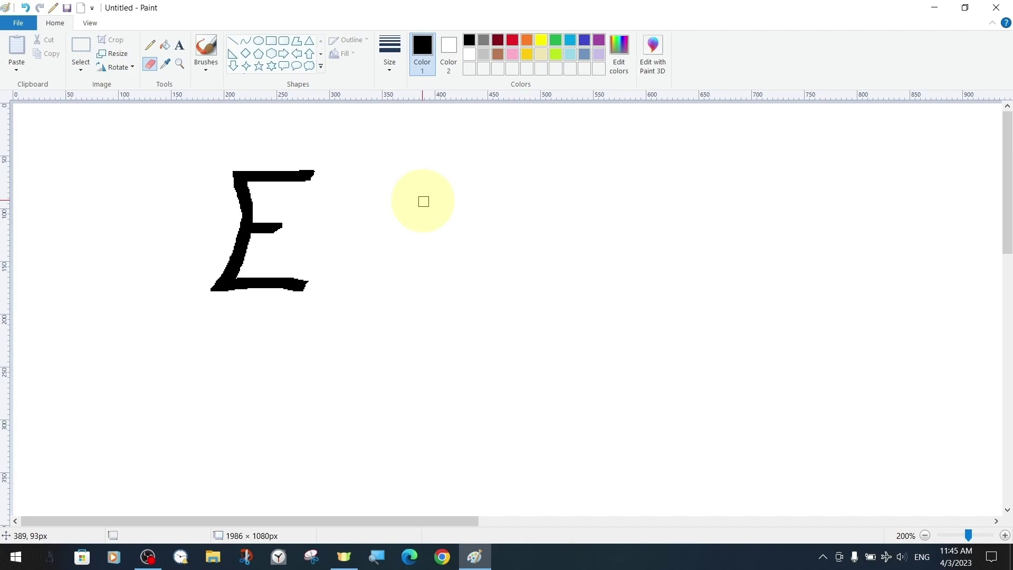
Zoom out and choose the Fill tool with black as Color 1
{"action": "key", "text": "ctrl"}
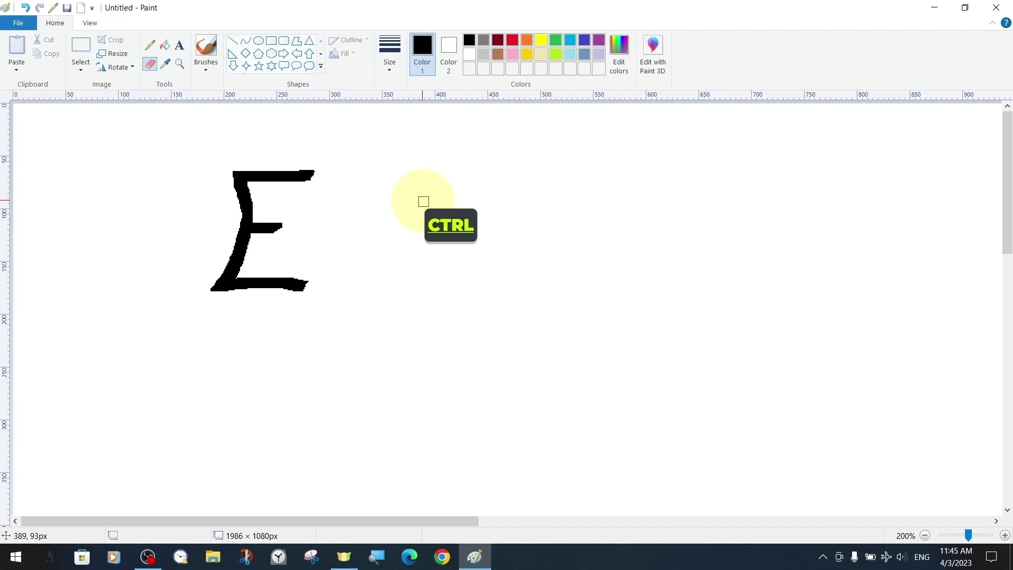
{"action": "scroll", "coordinate": [424, 201], "scroll_direction": "down", "scroll_amount": 1, "text": "ctrl"}
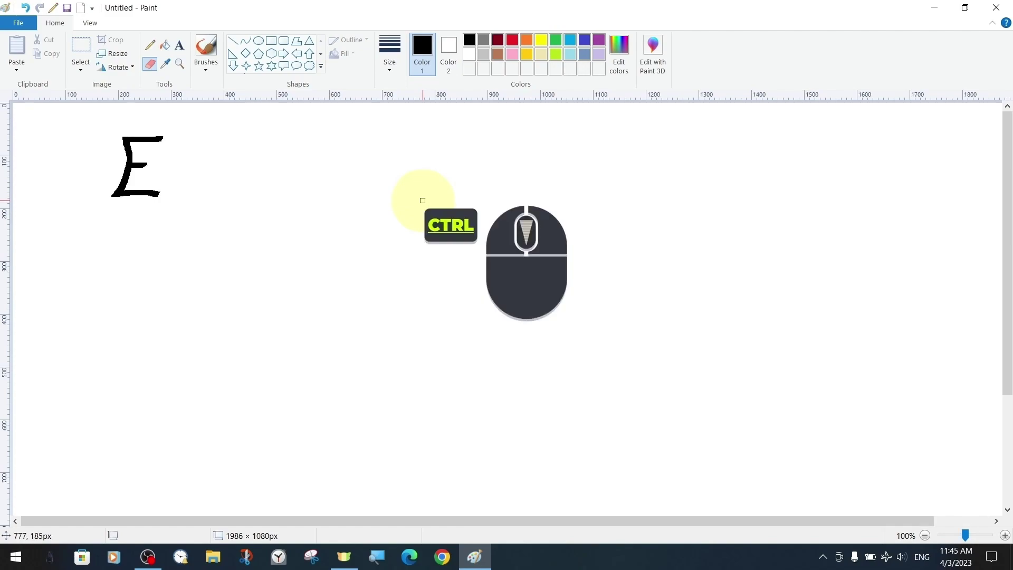
{"action": "scroll", "coordinate": [422, 200], "scroll_direction": "down", "scroll_amount": 1}
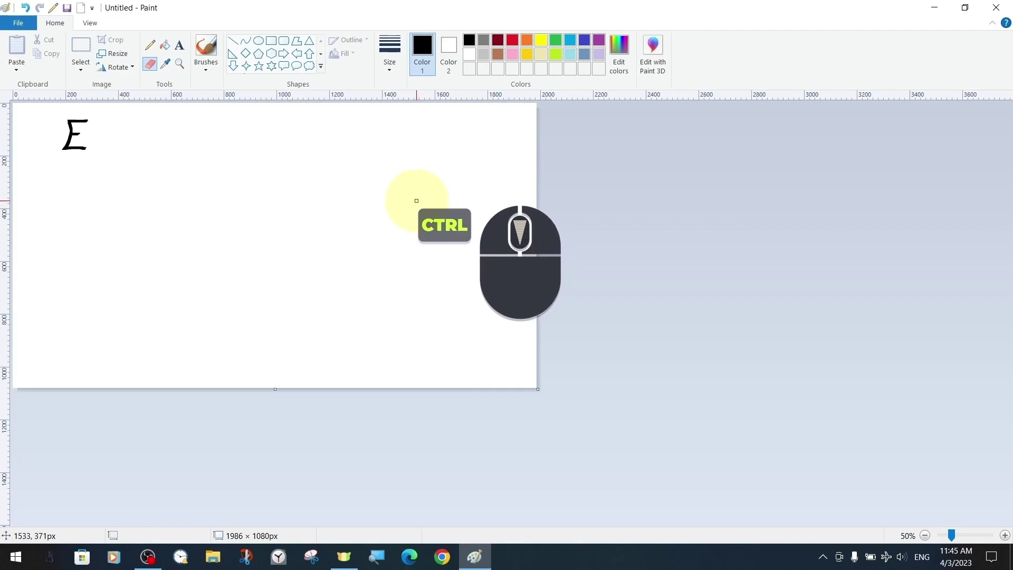
{"action": "left_click", "coordinate": [164, 45]}
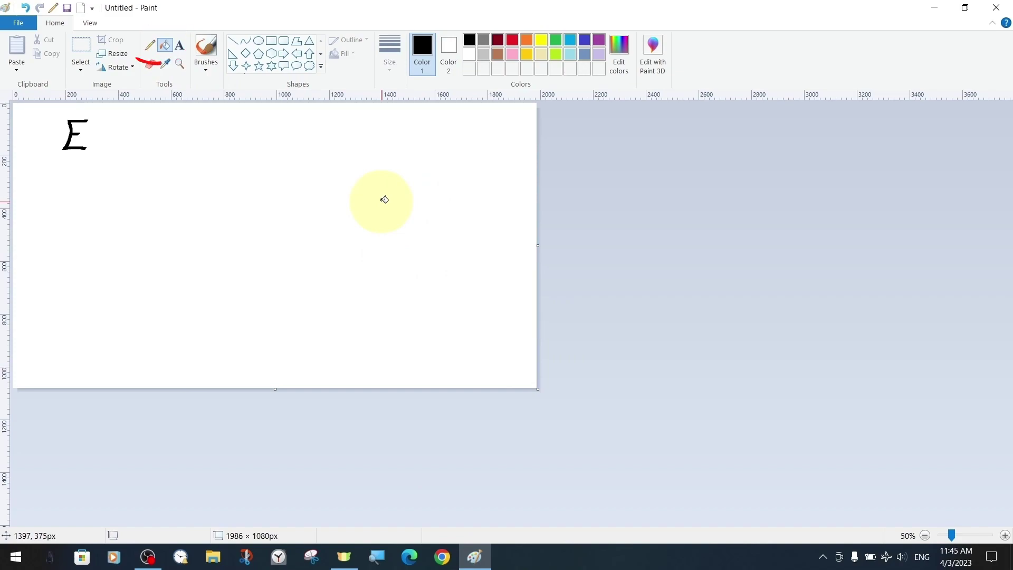
Fill the canvas black, narrow it to 600 px, then widen it to 1920 px
{"action": "left_click", "coordinate": [384, 200]}
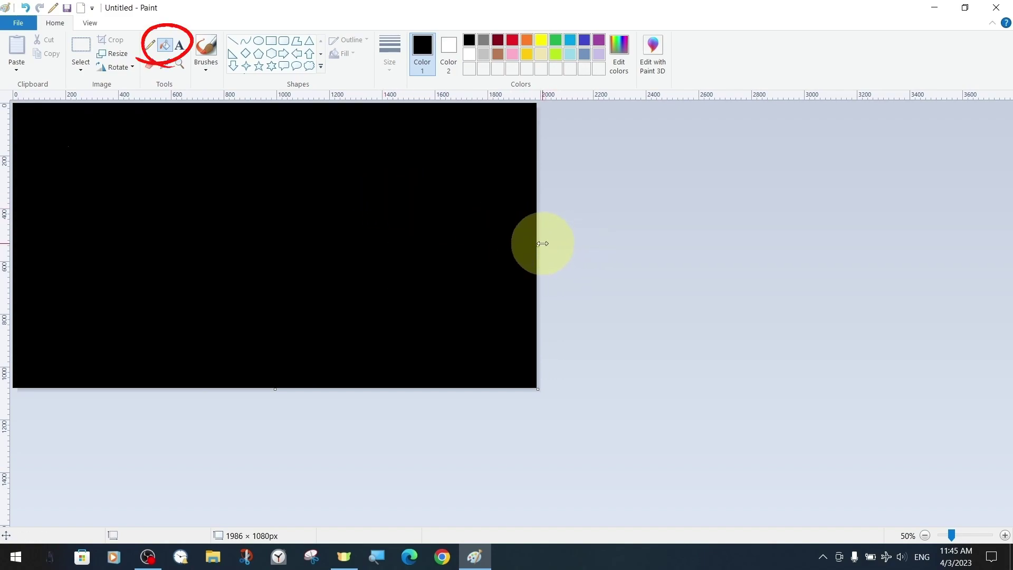
{"action": "left_click_drag", "start_coordinate": [542, 244], "coordinate": [171, 245]}
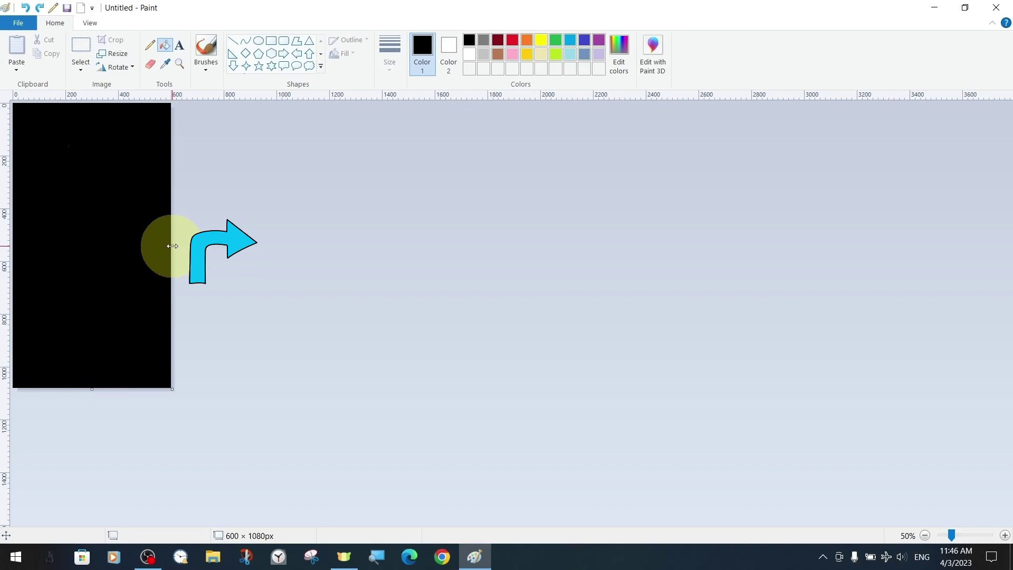
{"action": "mouse_move", "coordinate": [171, 245]}
{"action": "left_mouse_down"}
{"action": "mouse_move", "coordinate": [599, 249]}
{"action": "mouse_move", "coordinate": [508, 251]}
{"action": "mouse_move", "coordinate": [519, 252]}
{"action": "left_mouse_up"}
Select the Eraser, turn on View gridlines, and choose an eraser width
{"action": "left_click", "coordinate": [149, 63]}
{"action": "scroll", "coordinate": [71, 146], "scroll_direction": "up", "scroll_amount": 2, "text": "ctrl"}
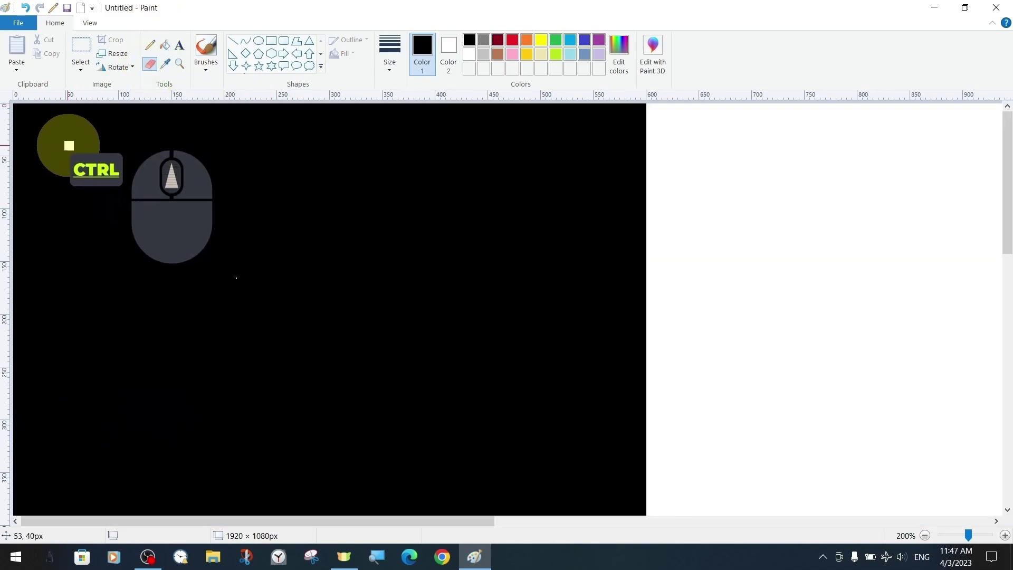
{"action": "scroll", "coordinate": [80, 152], "scroll_direction": "up", "scroll_amount": 2, "text": "ctrl"}
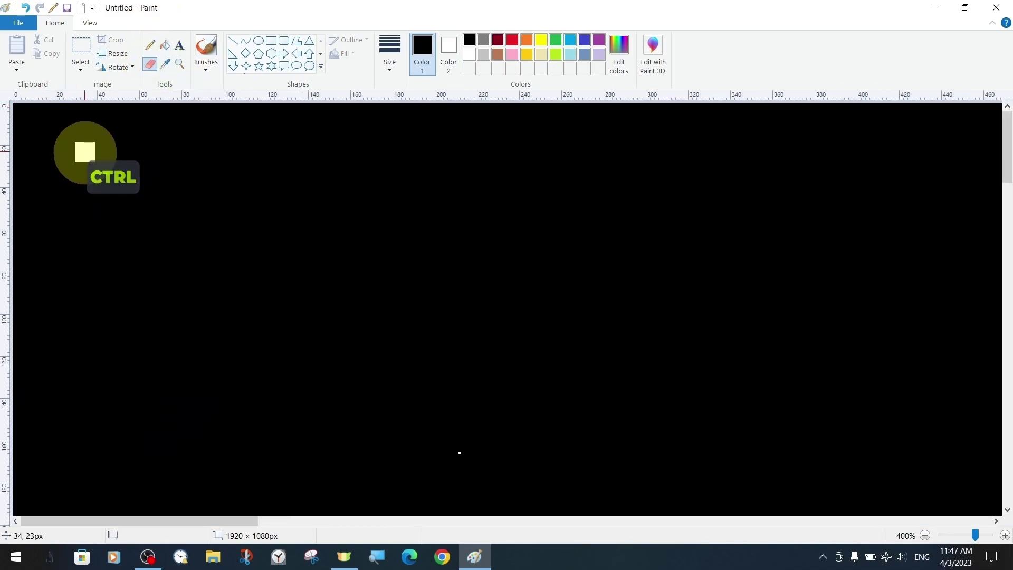
{"action": "scroll", "coordinate": [84, 152], "scroll_direction": "up", "scroll_amount": 4, "text": "ctrl"}
{"action": "left_click", "coordinate": [90, 22]}
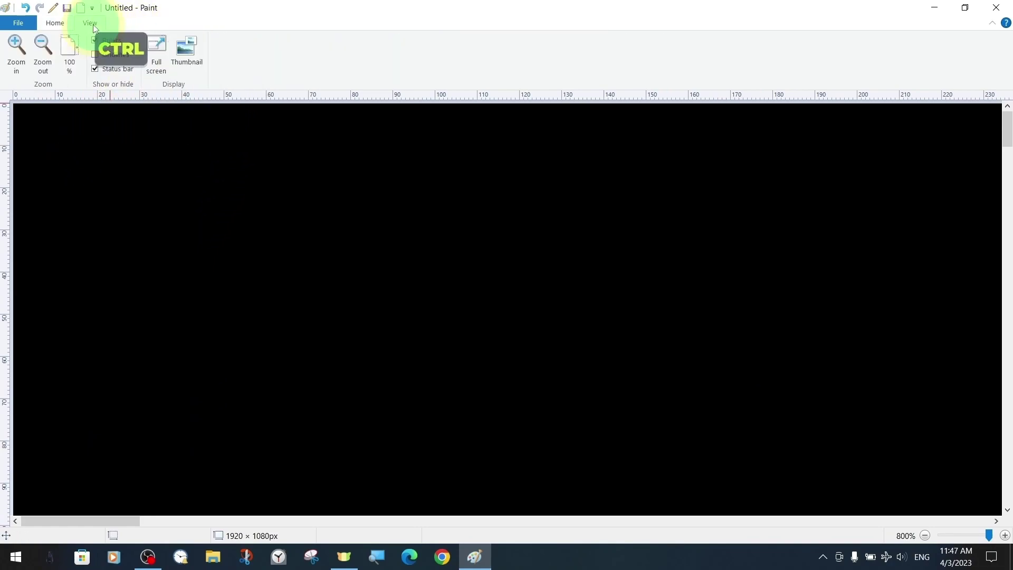
{"action": "left_click", "coordinate": [96, 53]}
{"action": "scroll", "coordinate": [132, 166], "scroll_direction": "up", "scroll_amount": 1, "text": "ctrl"}
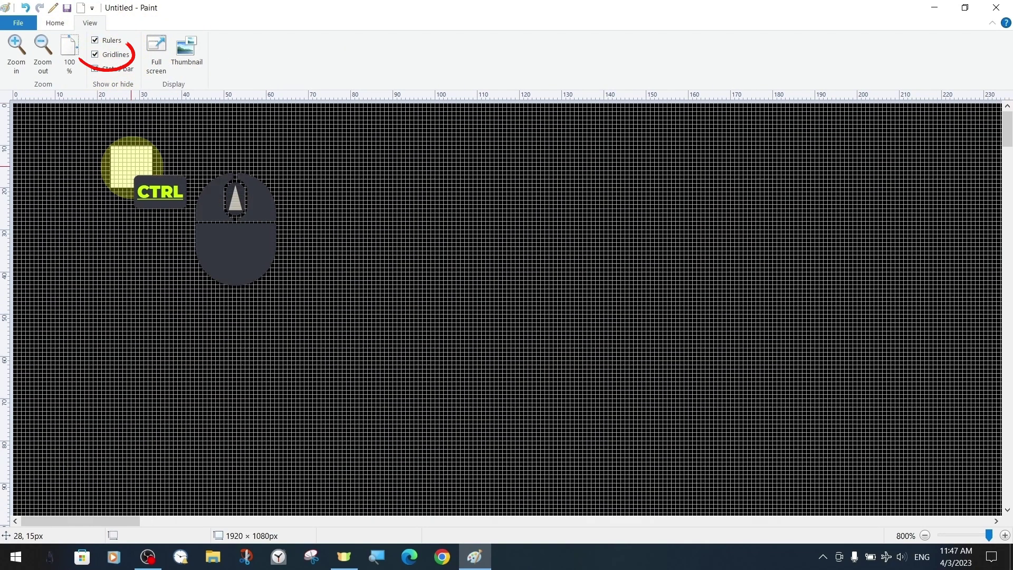
{"action": "left_click", "coordinate": [55, 22]}
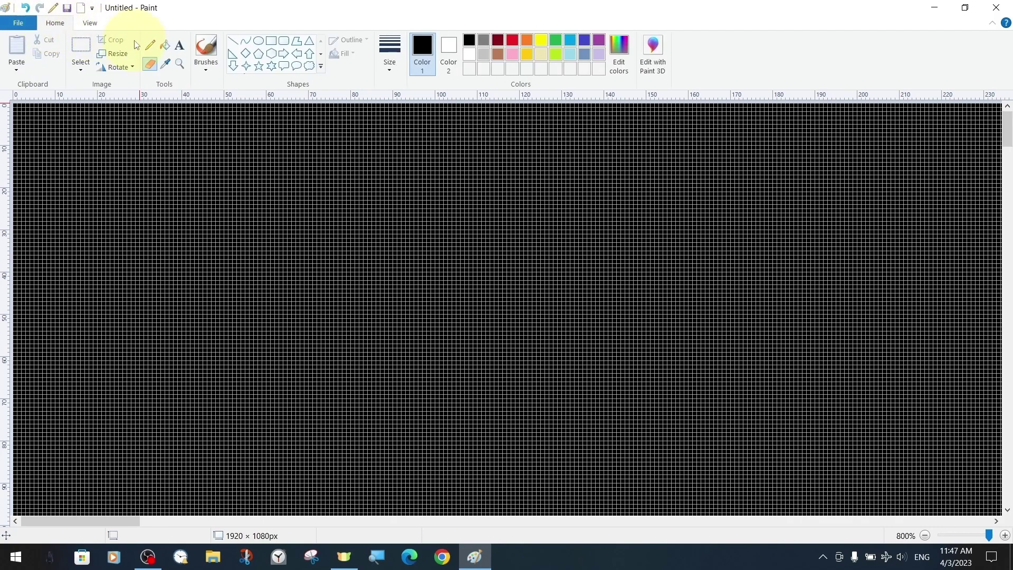
{"action": "left_click", "coordinate": [392, 62]}
{"action": "left_click", "coordinate": [419, 170]}
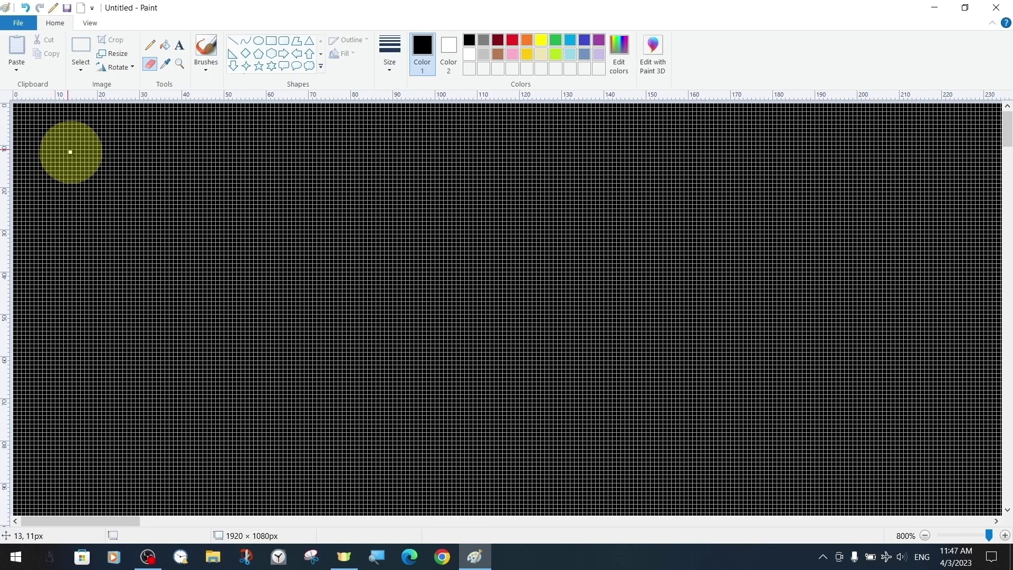
Erase single dots and thin white lines at the two smallest eraser sizes
{"action": "left_click", "coordinate": [69, 151]}
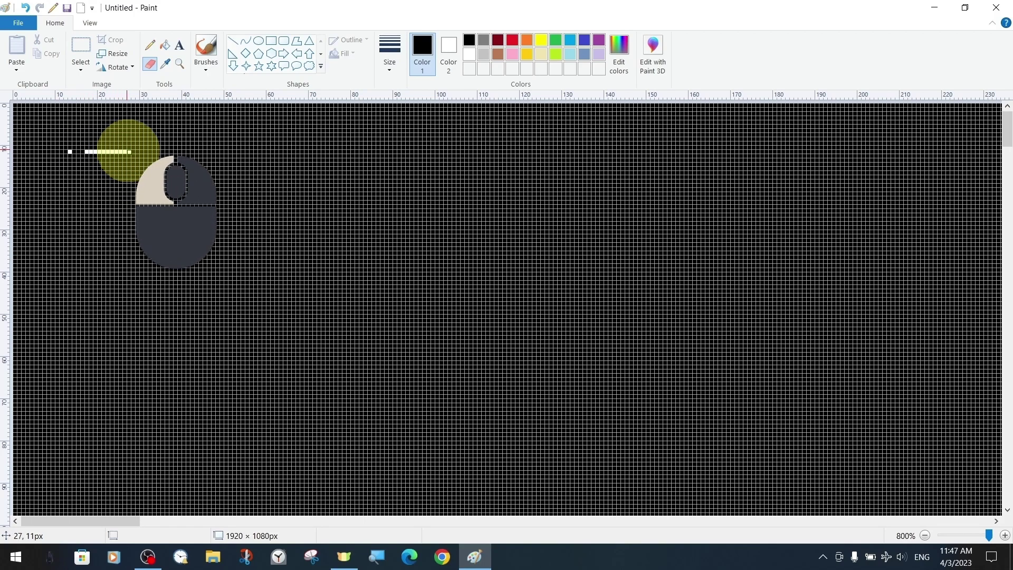
{"action": "left_click_drag", "start_coordinate": [86, 151], "coordinate": [337, 151]}
{"action": "key", "text": "ctrl+KP_Add"}
{"action": "left_click", "coordinate": [72, 175]}
{"action": "left_click_drag", "start_coordinate": [86, 175], "coordinate": [124, 175]}
{"action": "key", "text": "ctrl+z"}
{"action": "left_click", "coordinate": [91, 175]}
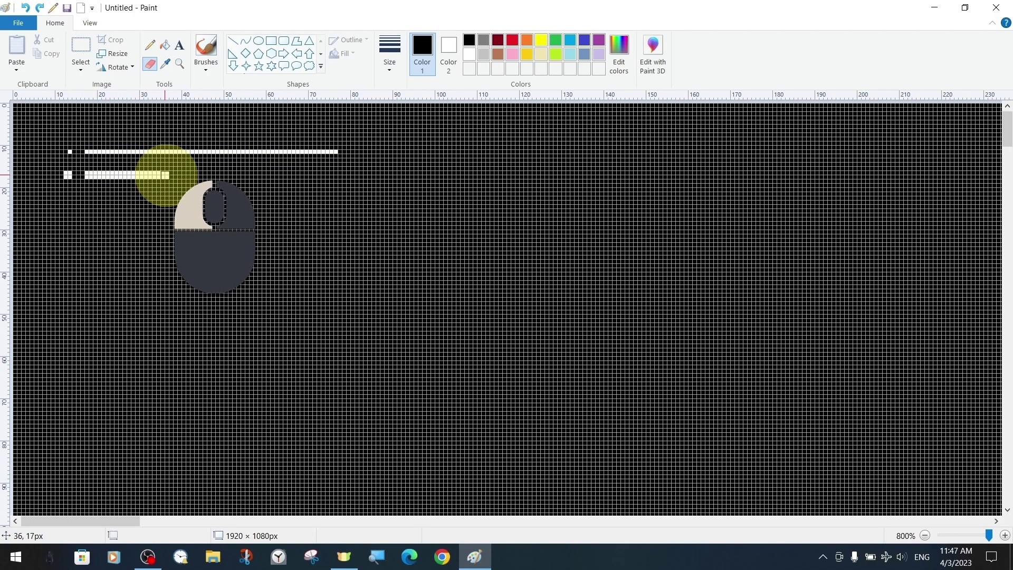
{"action": "left_click_drag", "start_coordinate": [89, 175], "coordinate": [338, 175]}
Enlarge the eraser to erase large white blocks, then resize it with Ctrl+Num -/+
{"action": "key", "text": "ctrl+KP_Add"}
{"action": "left_click_drag", "start_coordinate": [87, 202], "coordinate": [337, 201]}
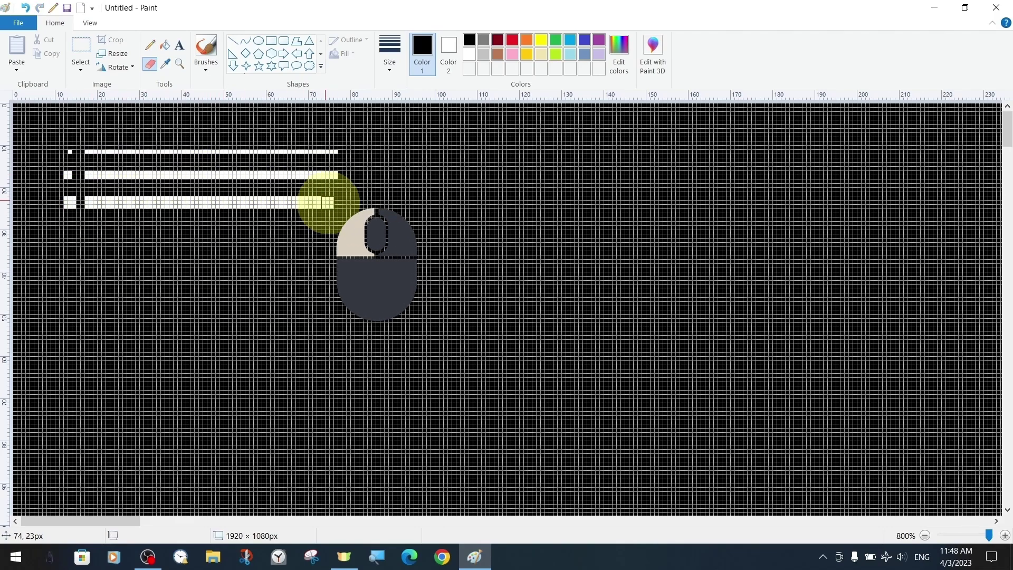
{"action": "left_click_drag", "start_coordinate": [86, 237], "coordinate": [338, 236]}
{"action": "left_click_drag", "start_coordinate": [88, 278], "coordinate": [337, 278]}
{"action": "scroll", "coordinate": [106, 319], "scroll_direction": "down", "scroll_amount": 3}
{"action": "left_click_drag", "start_coordinate": [59, 359], "coordinate": [385, 388]}
{"action": "scroll", "coordinate": [169, 427], "scroll_direction": "down", "scroll_amount": 10}
{"action": "key", "text": "ctrl+KP_Add"}
{"action": "left_click_drag", "start_coordinate": [274, 337], "coordinate": [361, 340]}
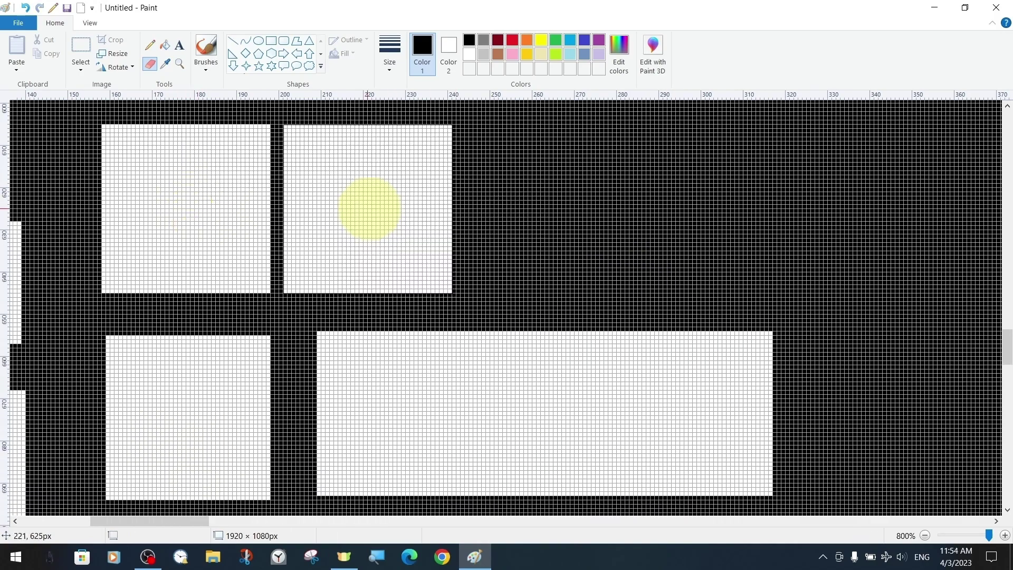
{"action": "scroll", "coordinate": [743, 289], "scroll_direction": "up", "scroll_amount": 2}
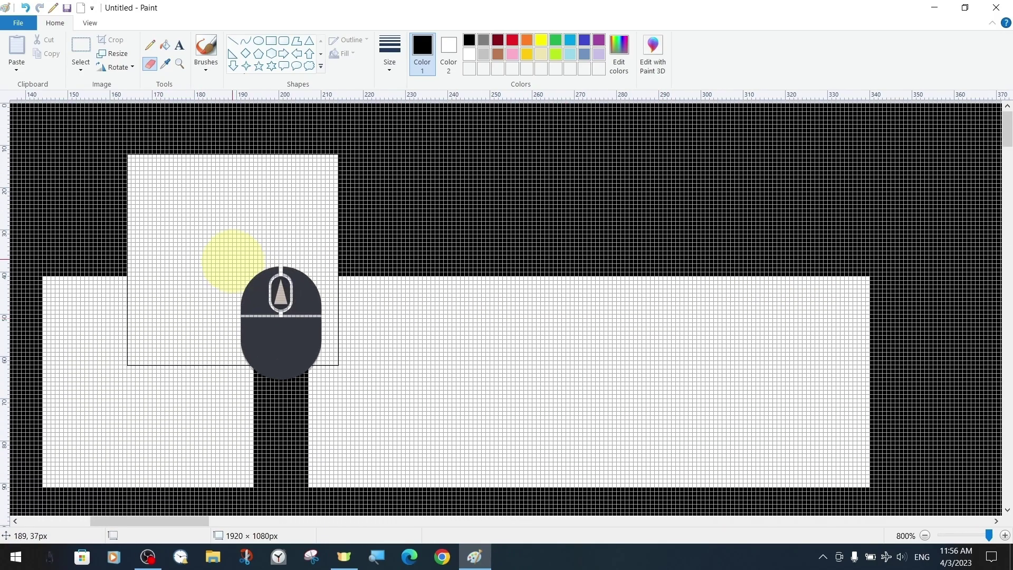
{"action": "key", "text": "ctrl"}
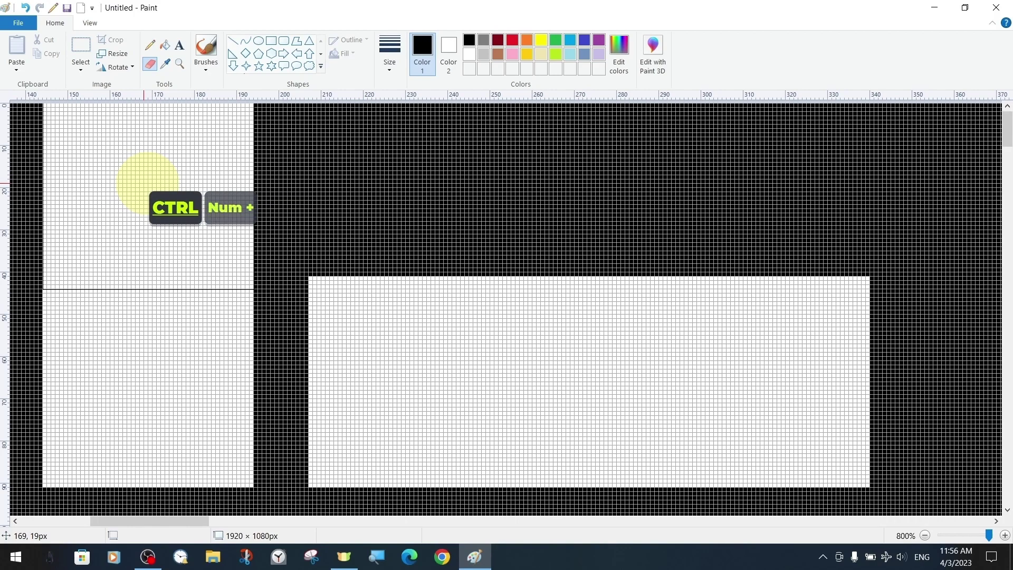
{"action": "key", "text": "ctrl+KP_Subtract"}
{"action": "key", "text": "ctrl+KP_Subtract"}
{"action": "key", "text": "ctrl+KP_Subtract"}
{"action": "key", "text": "ctrl+KP_Subtract"}
{"action": "key", "text": "ctrl+KP_Subtract"}
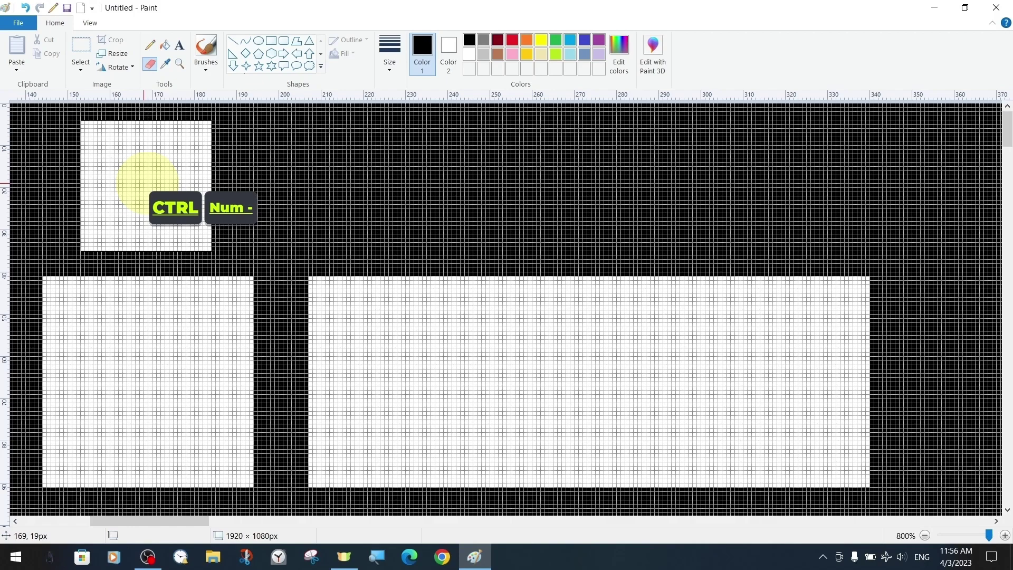
{"action": "key", "text": "ctrl+KP_Subtract"}
{"action": "key", "text": "ctrl+KP_Subtract"}
{"action": "key", "text": "ctrl+KP_Subtract"}
{"action": "key", "text": "ctrl+KP_Subtract"}
{"action": "key", "text": "ctrl+KP_Add"}
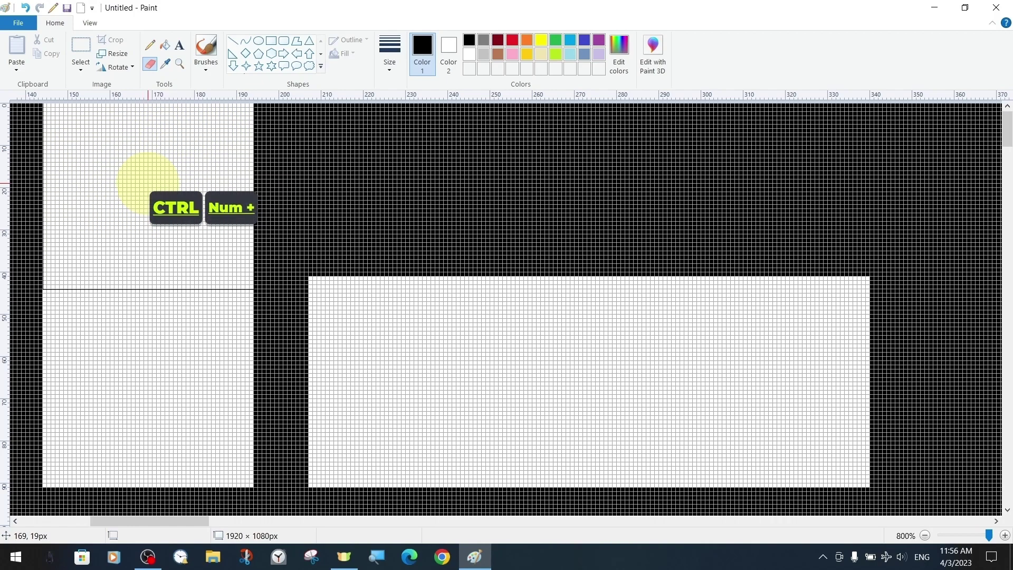
{"action": "left_click_drag", "start_coordinate": [379, 328], "coordinate": [121, 212]}
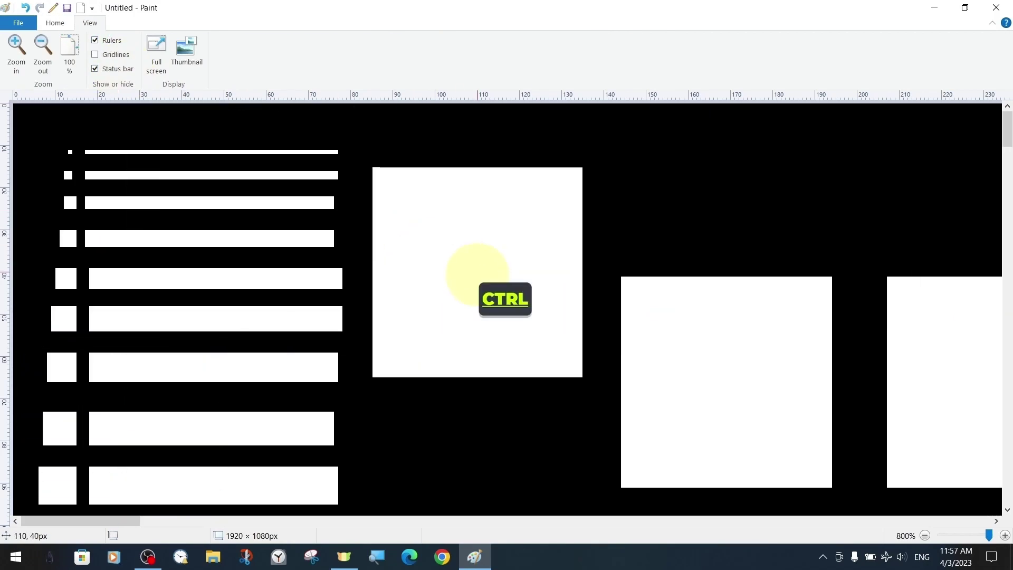
{"action": "scroll", "coordinate": [588, 224], "scroll_direction": "down", "scroll_amount": 9, "text": "ctrl"}
Erase along the black edge and save the picture as PNG 'Eraser Tool V1'
{"action": "left_click", "coordinate": [143, 213]}
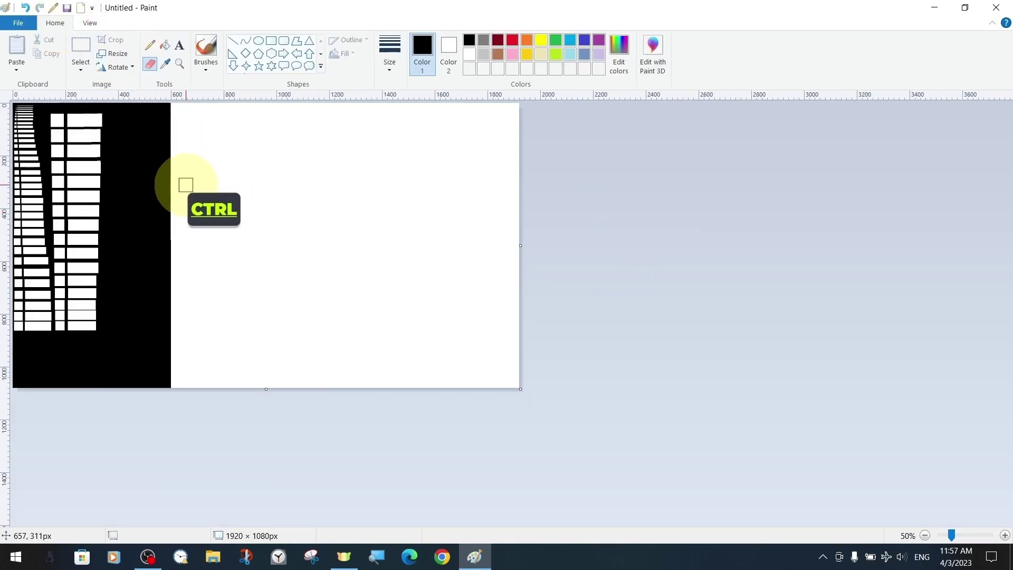
{"action": "scroll", "coordinate": [187, 184], "scroll_direction": "up", "scroll_amount": 1, "text": "ctrl"}
{"action": "left_click_drag", "start_coordinate": [362, 130], "coordinate": [335, 271]}
{"action": "scroll", "coordinate": [349, 230], "scroll_direction": "down", "scroll_amount": 3}
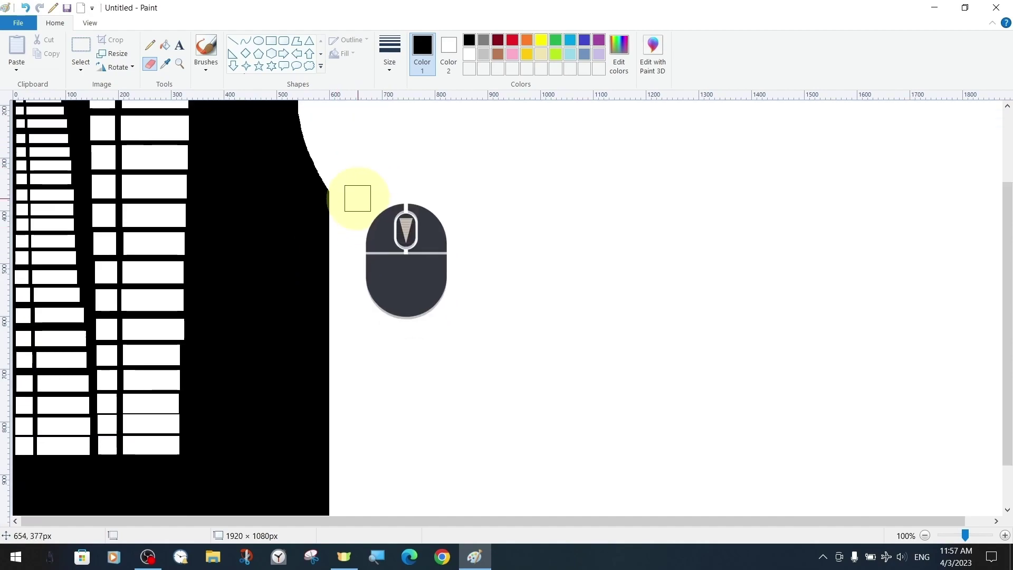
{"action": "left_click_drag", "start_coordinate": [355, 193], "coordinate": [317, 287]}
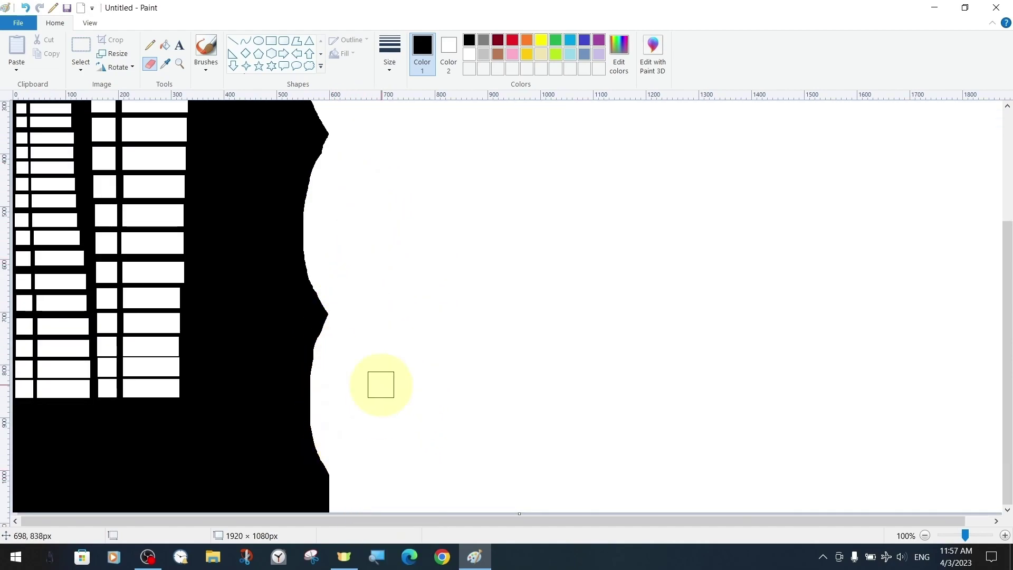
{"action": "scroll", "coordinate": [384, 333], "scroll_direction": "up", "scroll_amount": 4}
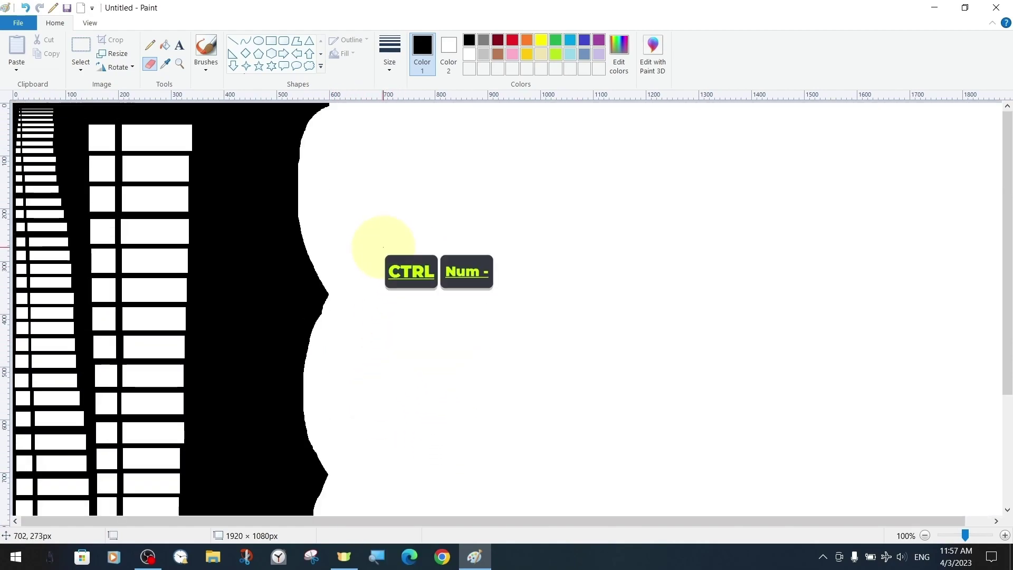
{"action": "left_click_drag", "start_coordinate": [244, 169], "coordinate": [340, 163]}
{"action": "left_click_drag", "start_coordinate": [265, 249], "coordinate": [346, 254]}
{"action": "left_click_drag", "start_coordinate": [273, 334], "coordinate": [339, 343]}
{"action": "scroll", "coordinate": [317, 317], "scroll_direction": "down", "scroll_amount": 2}
{"action": "left_click_drag", "start_coordinate": [269, 257], "coordinate": [299, 261]}
{"action": "left_click_drag", "start_coordinate": [272, 335], "coordinate": [309, 335]}
{"action": "scroll", "coordinate": [274, 340], "scroll_direction": "down", "scroll_amount": 1}
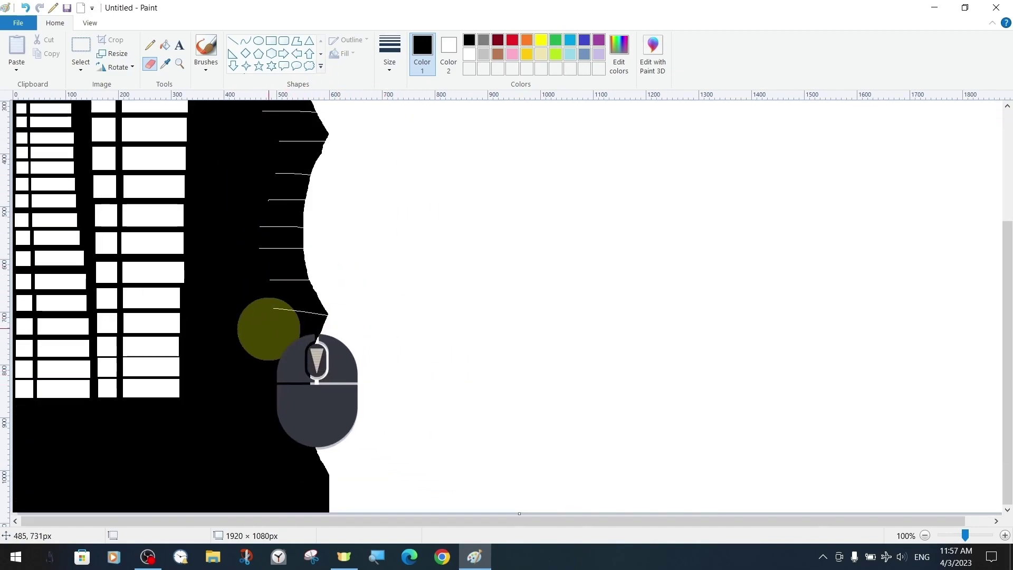
{"action": "left_click_drag", "start_coordinate": [276, 403], "coordinate": [356, 414]}
{"action": "scroll", "coordinate": [289, 166], "scroll_direction": "up", "scroll_amount": 2}
{"action": "scroll", "coordinate": [245, 121], "scroll_direction": "up", "scroll_amount": 1}
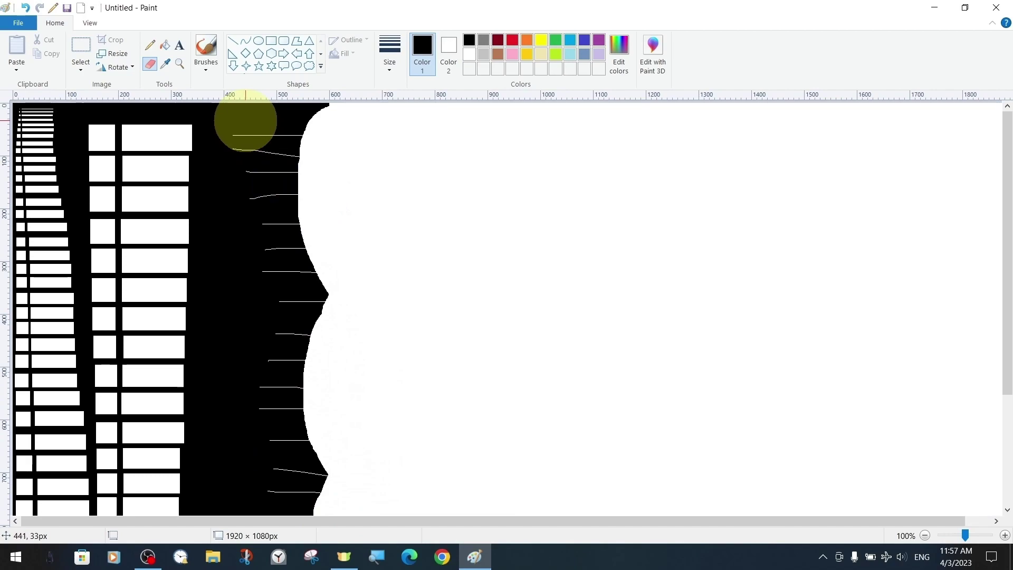
{"action": "scroll", "coordinate": [463, 238], "scroll_direction": "down", "scroll_amount": 1}
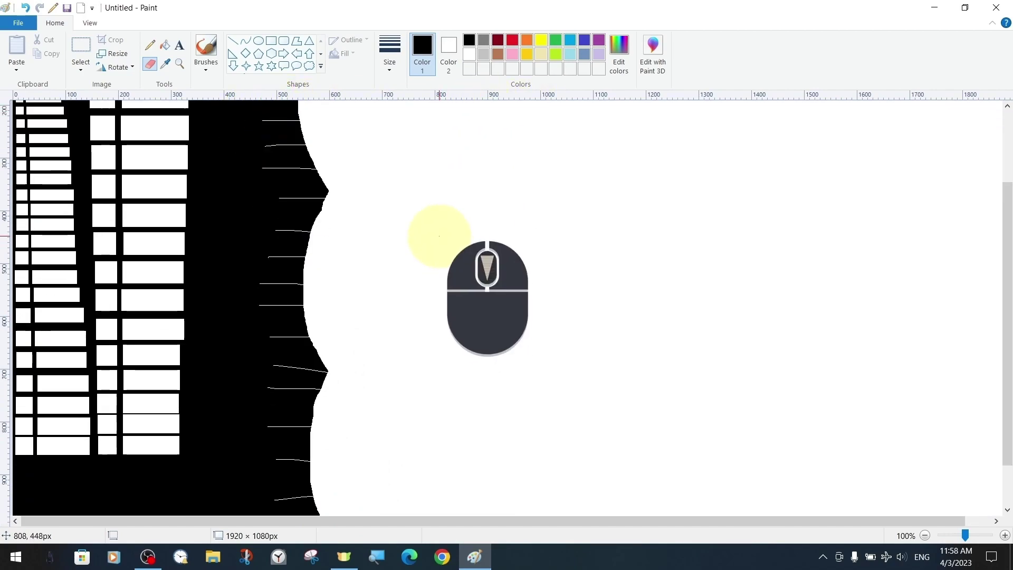
{"action": "scroll", "coordinate": [368, 163], "scroll_direction": "down", "scroll_amount": 1}
{"action": "left_click", "coordinate": [18, 22]}
{"action": "left_click", "coordinate": [185, 55]}
{"action": "type", "text": "e"}
{"action": "key", "text": "Caps_Lock"}
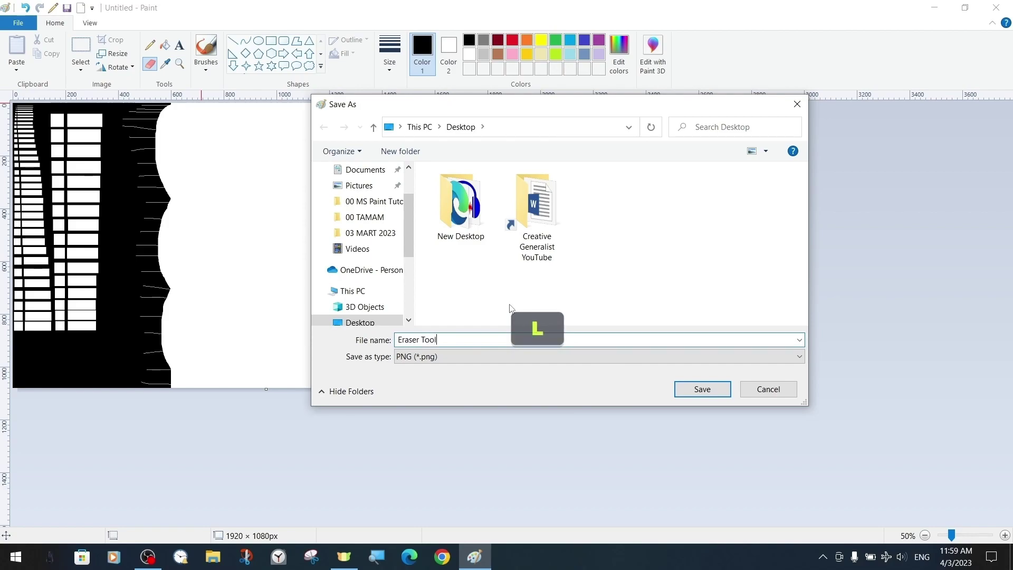
{"action": "left_click", "coordinate": [685, 385]}
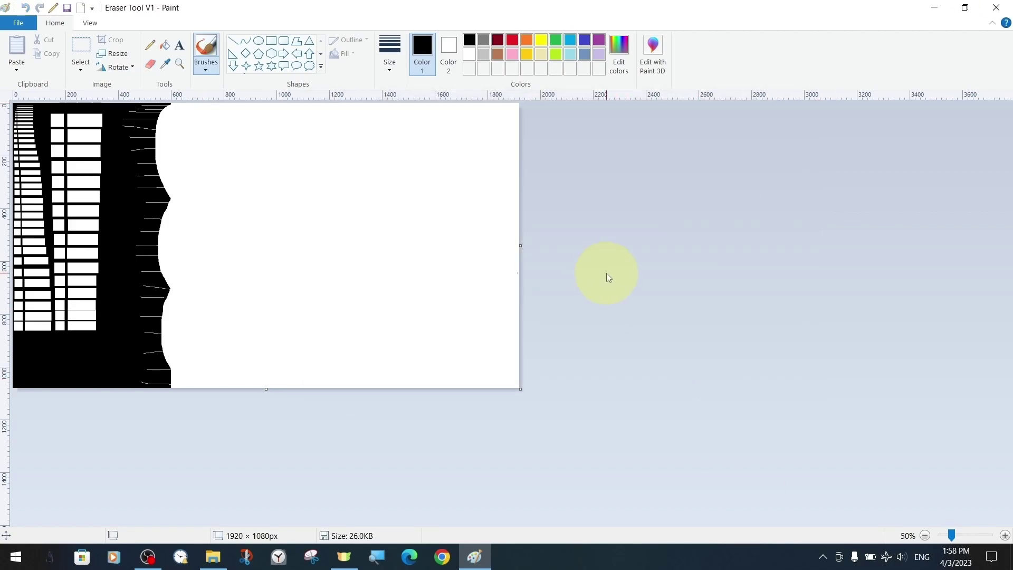
{"action": "scroll", "coordinate": [608, 277], "scroll_direction": "up", "scroll_amount": 1, "text": "ctrl"}
{"action": "scroll", "coordinate": [592, 277], "scroll_direction": "up", "scroll_amount": 1, "text": "ctrl"}
{"action": "scroll", "coordinate": [272, 339], "scroll_direction": "up", "scroll_amount": 1, "text": "ctrl"}
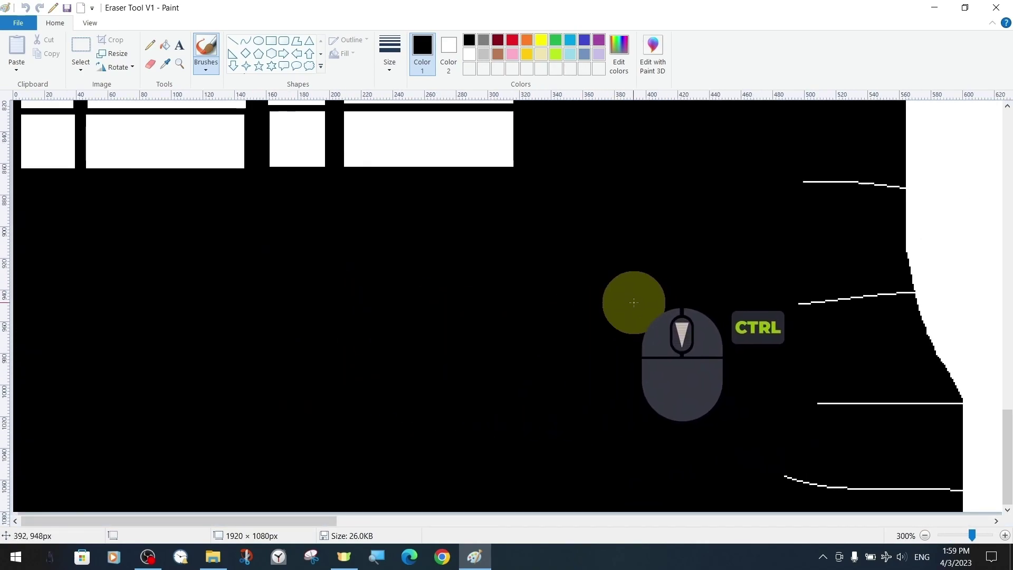
With the Eraser, paint broad yellow and lime patches over the black
{"action": "left_click", "coordinate": [153, 69]}
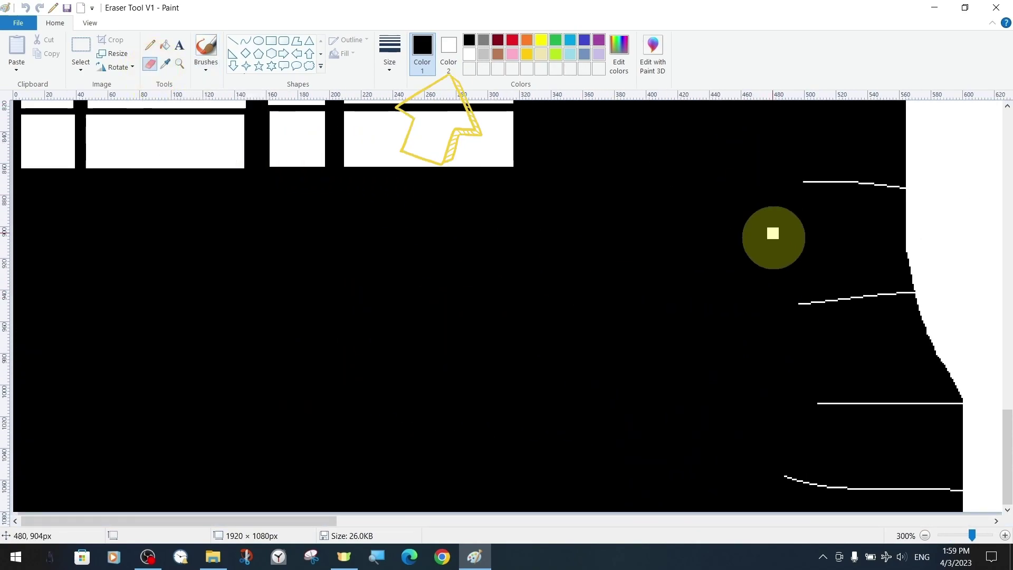
{"action": "left_click", "coordinate": [450, 50]}
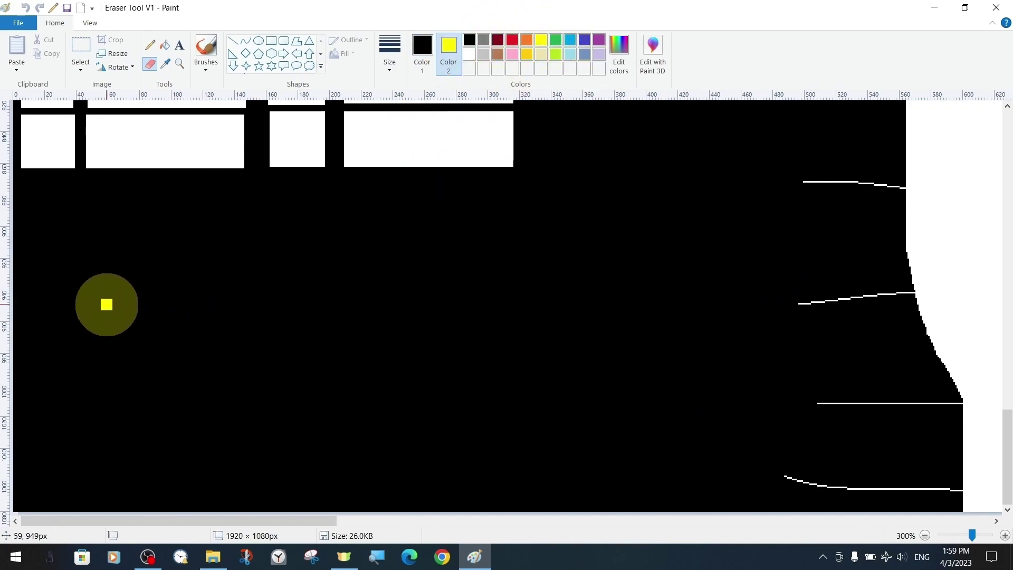
{"action": "mouse_move", "coordinate": [117, 315]}
{"action": "left_mouse_down"}
{"action": "mouse_move", "coordinate": [320, 283]}
{"action": "mouse_move", "coordinate": [348, 239]}
{"action": "left_mouse_up"}
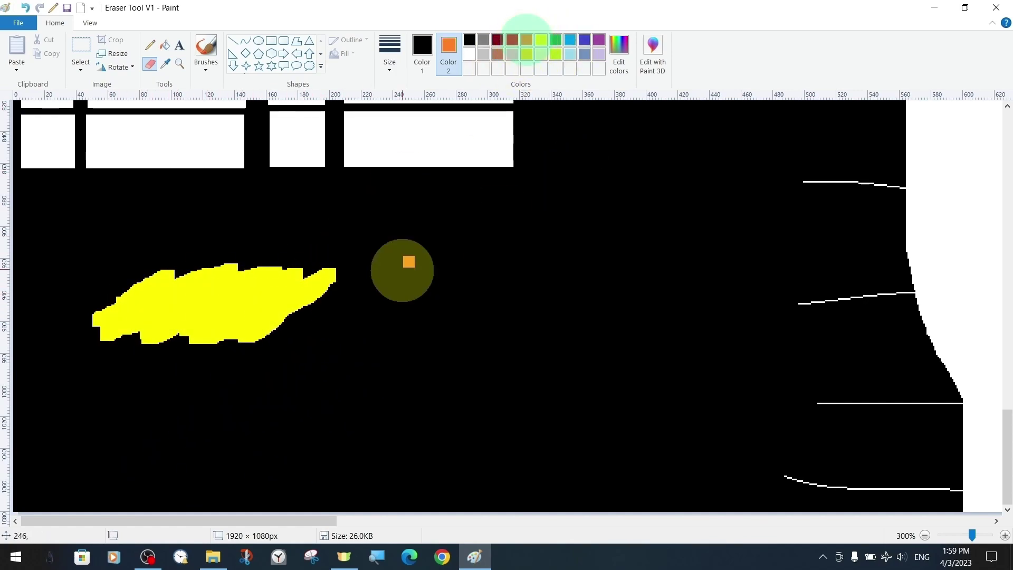
{"action": "mouse_move", "coordinate": [91, 310]}
{"action": "left_mouse_down"}
{"action": "mouse_move", "coordinate": [131, 270]}
{"action": "mouse_move", "coordinate": [103, 316]}
{"action": "mouse_move", "coordinate": [147, 317]}
{"action": "mouse_move", "coordinate": [201, 265]}
{"action": "left_mouse_up"}
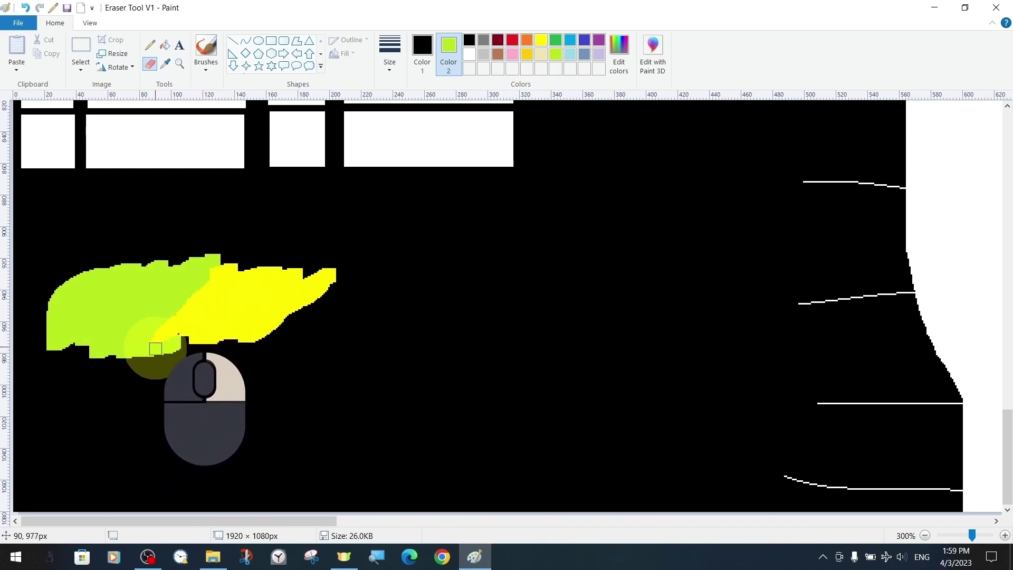
Add an orange patch right of the yellow and extend the yellow over more black
{"action": "left_click", "coordinate": [541, 39]}
{"action": "mouse_move", "coordinate": [177, 317]}
{"action": "left_mouse_down"}
{"action": "mouse_move", "coordinate": [203, 290]}
{"action": "mouse_move", "coordinate": [165, 314]}
{"action": "mouse_move", "coordinate": [255, 303]}
{"action": "left_mouse_up"}
{"action": "left_click", "coordinate": [181, 346]}
{"action": "left_click", "coordinate": [149, 373]}
{"action": "mouse_move", "coordinate": [301, 317]}
{"action": "left_mouse_down"}
{"action": "mouse_move", "coordinate": [282, 333]}
{"action": "mouse_move", "coordinate": [361, 282]}
{"action": "mouse_move", "coordinate": [373, 327]}
{"action": "mouse_move", "coordinate": [379, 255]}
{"action": "mouse_move", "coordinate": [367, 260]}
{"action": "left_mouse_up"}
{"action": "left_click", "coordinate": [541, 41]}
{"action": "mouse_move", "coordinate": [242, 253]}
{"action": "left_mouse_down"}
{"action": "mouse_move", "coordinate": [294, 271]}
{"action": "mouse_move", "coordinate": [245, 344]}
{"action": "mouse_move", "coordinate": [274, 274]}
{"action": "mouse_move", "coordinate": [290, 299]}
{"action": "mouse_move", "coordinate": [316, 261]}
{"action": "left_mouse_up"}
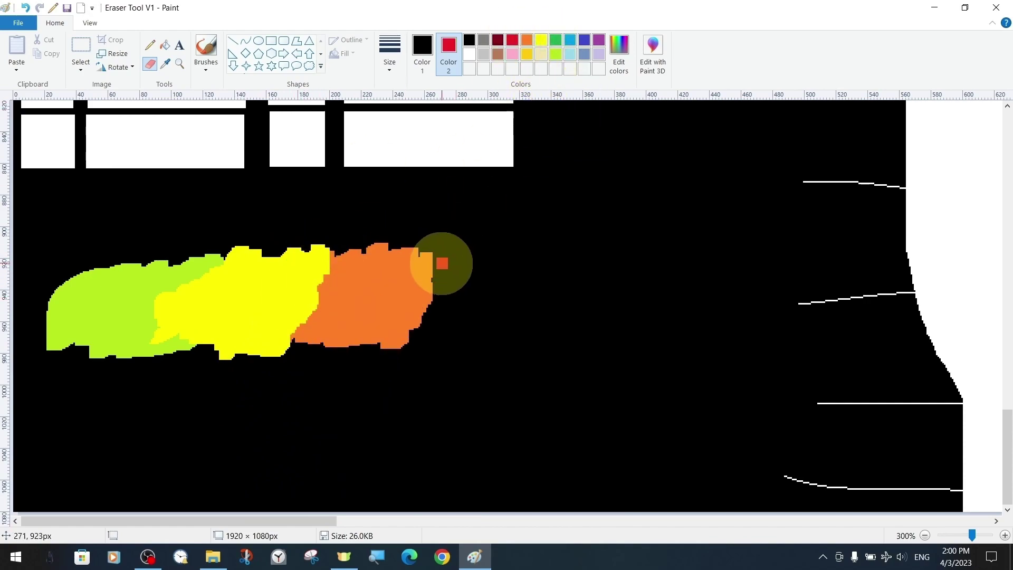
Add a red patch beside the orange, redoing the first red stroke
{"action": "left_click_drag", "start_coordinate": [438, 262], "coordinate": [418, 324]}
{"action": "key", "text": "ctrl+z"}
{"action": "mouse_move", "coordinate": [429, 245]}
{"action": "left_mouse_down"}
{"action": "mouse_move", "coordinate": [407, 316]}
{"action": "mouse_move", "coordinate": [486, 316]}
{"action": "mouse_move", "coordinate": [510, 290]}
{"action": "mouse_move", "coordinate": [522, 306]}
{"action": "mouse_move", "coordinate": [506, 248]}
{"action": "mouse_move", "coordinate": [554, 253]}
{"action": "mouse_move", "coordinate": [554, 277]}
{"action": "left_mouse_up"}
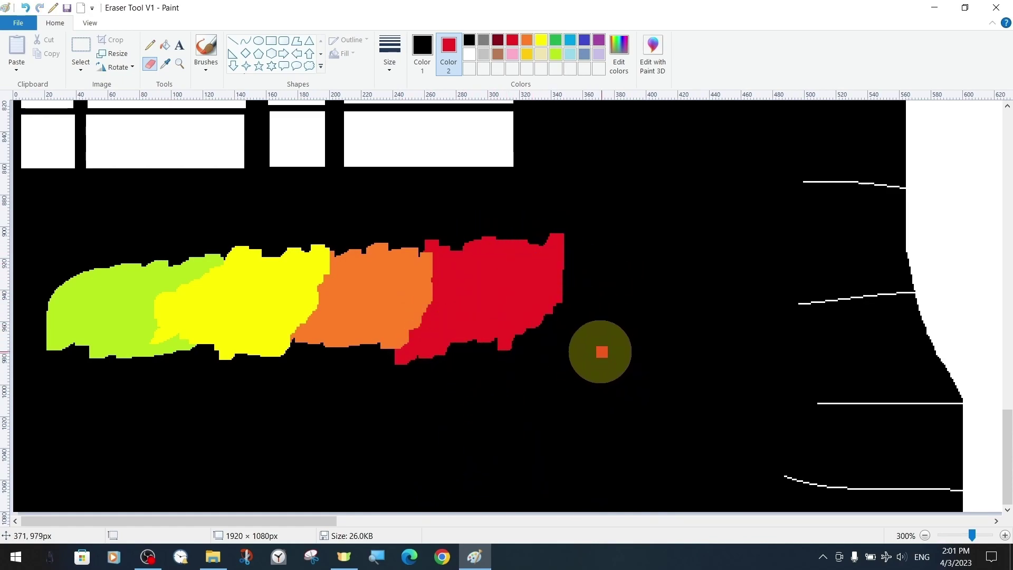
{"action": "mouse_move", "coordinate": [428, 364]}
{"action": "left_mouse_down"}
{"action": "mouse_move", "coordinate": [509, 344]}
{"action": "mouse_move", "coordinate": [542, 351]}
{"action": "left_mouse_up"}
Select the colour patches, stretch them taller, and move them right and down
{"action": "left_click_drag", "start_coordinate": [588, 225], "coordinate": [29, 414]}
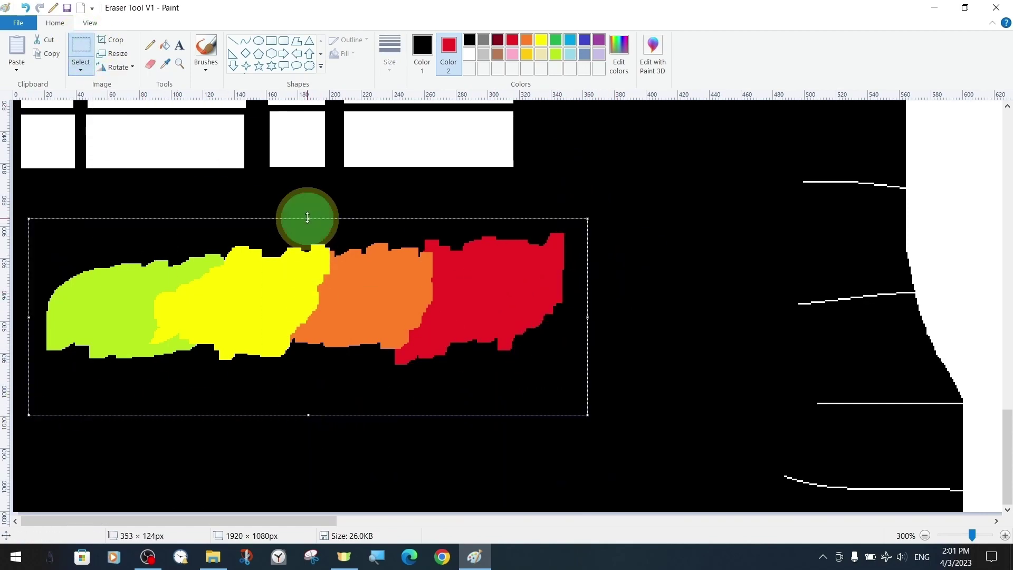
{"action": "left_click_drag", "start_coordinate": [308, 226], "coordinate": [308, 169]}
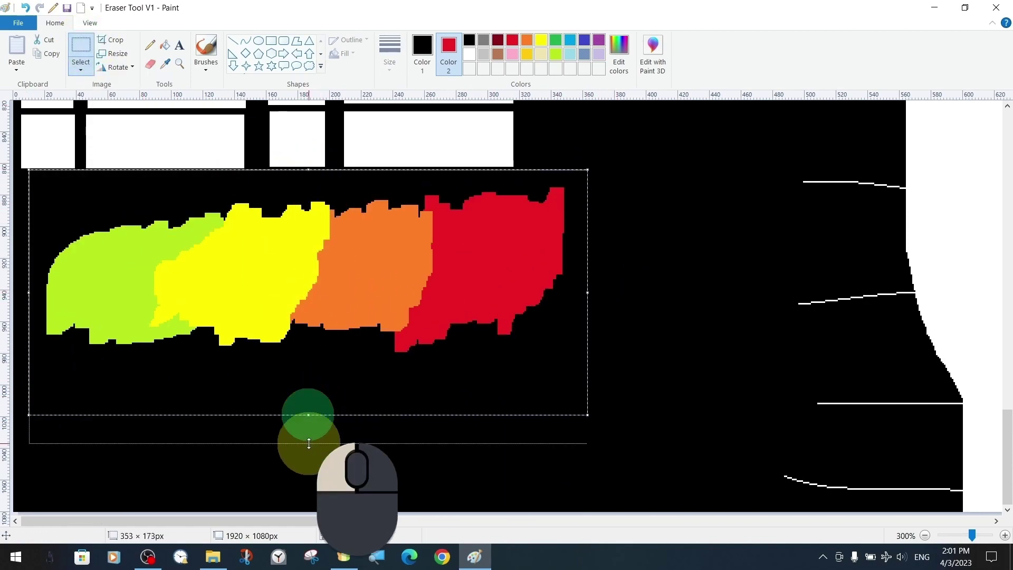
{"action": "left_click_drag", "start_coordinate": [308, 420], "coordinate": [309, 453]}
{"action": "mouse_move", "coordinate": [488, 317]}
{"action": "left_mouse_down"}
{"action": "mouse_move", "coordinate": [560, 330]}
{"action": "mouse_move", "coordinate": [496, 328]}
{"action": "left_mouse_up"}
{"action": "left_click", "coordinate": [664, 261]}
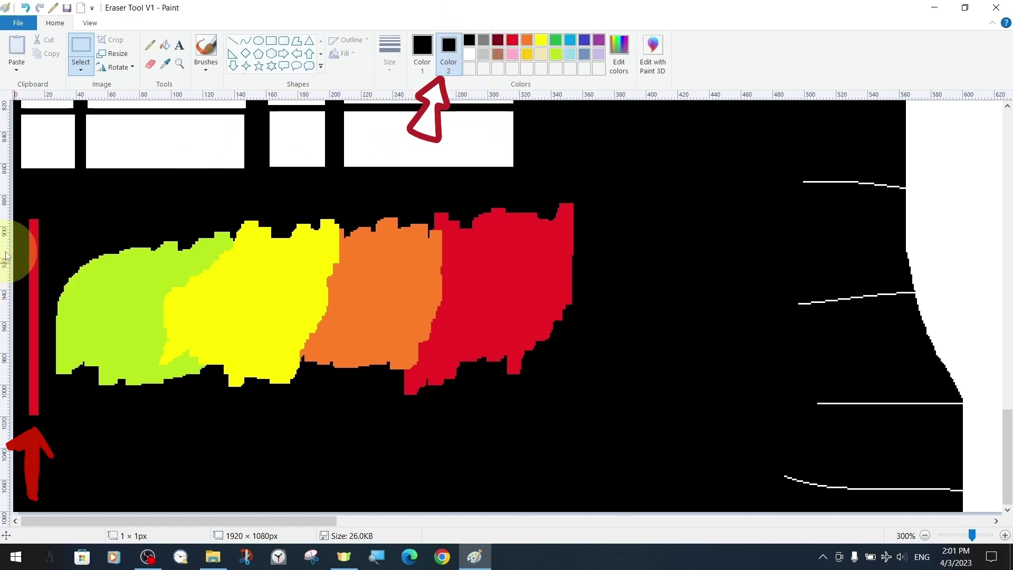
Delete the leftover red bar at left and the white marks along the bottom
{"action": "left_click_drag", "start_coordinate": [17, 206], "coordinate": [49, 441]}
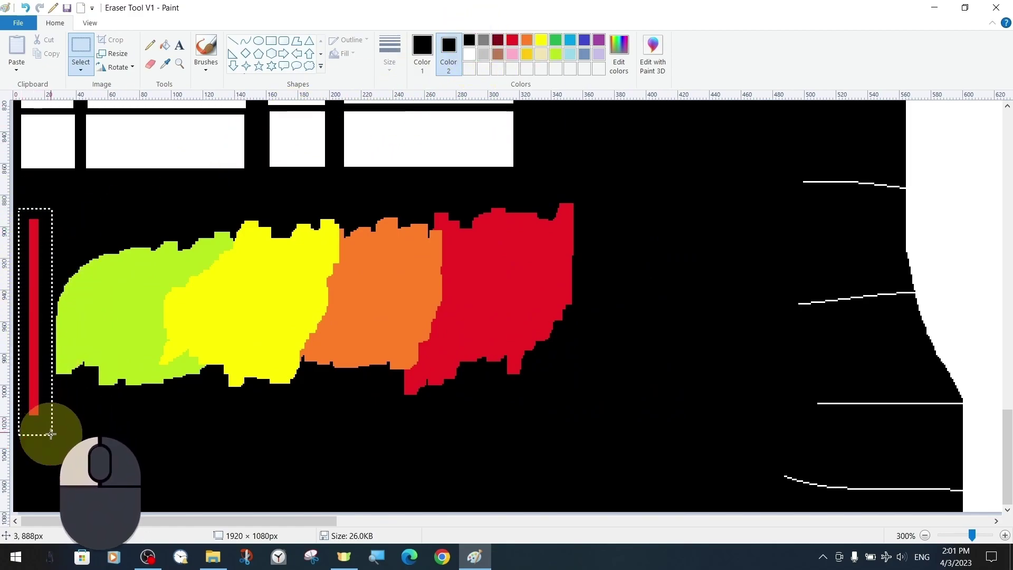
{"action": "key", "text": "Delete"}
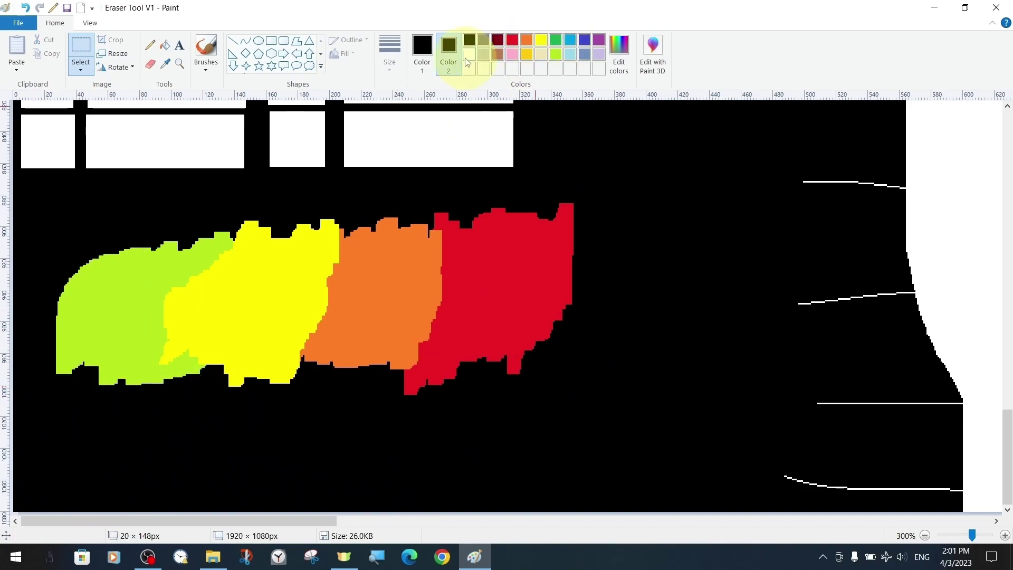
{"action": "left_click", "coordinate": [469, 55]}
{"action": "left_click_drag", "start_coordinate": [269, 448], "coordinate": [597, 465]}
{"action": "left_click_drag", "start_coordinate": [635, 420], "coordinate": [118, 491]}
{"action": "key", "text": "Delete"}
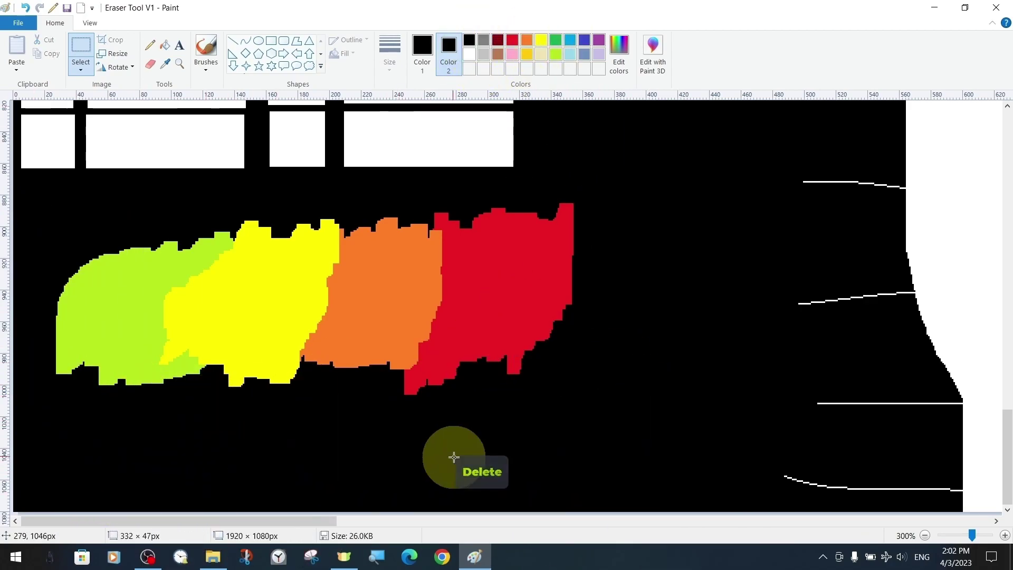
Reselect the colour patches and nudge them slightly right and down
{"action": "left_click_drag", "start_coordinate": [22, 173], "coordinate": [622, 469]}
{"action": "left_click_drag", "start_coordinate": [303, 323], "coordinate": [332, 358]}
{"action": "left_click", "coordinate": [718, 281]}
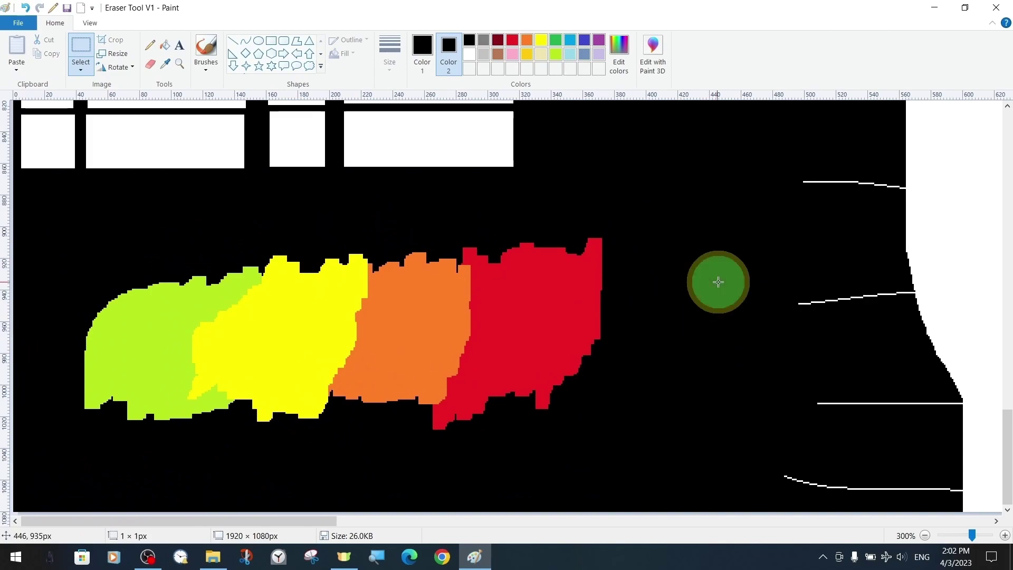
{"action": "scroll", "coordinate": [660, 336], "scroll_direction": "down", "scroll_amount": 1, "text": "ctrl"}
{"action": "scroll", "coordinate": [670, 334], "scroll_direction": "down", "scroll_amount": 1, "text": "ctrl"}
{"action": "scroll", "coordinate": [597, 334], "scroll_direction": "down", "scroll_amount": 1, "text": "ctrl"}
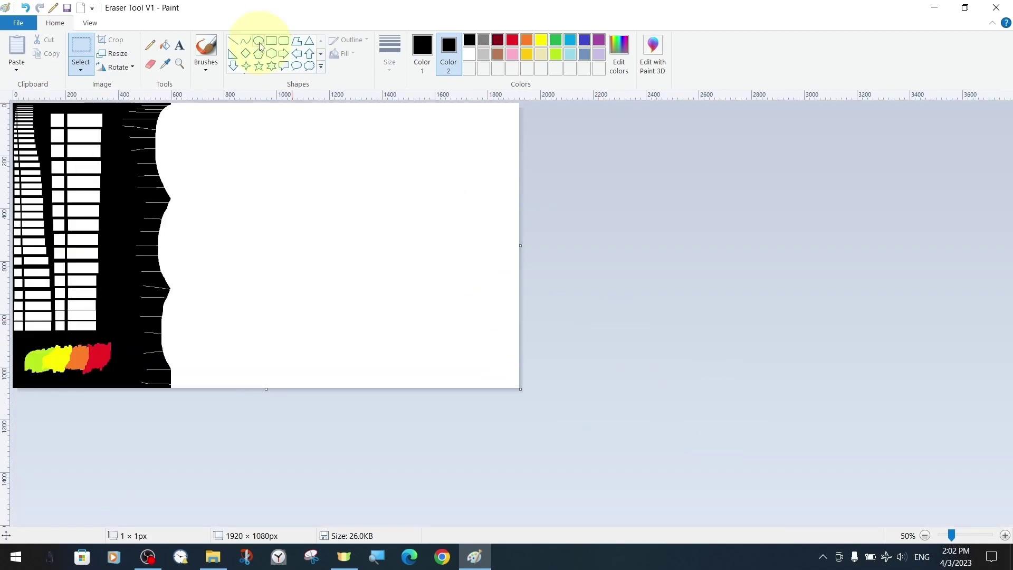
Draw a circle, move it to the top right, and add two crossing lines
{"action": "left_click_drag", "start_coordinate": [317, 163], "coordinate": [424, 258]}
{"action": "left_click_drag", "start_coordinate": [364, 211], "coordinate": [464, 150]}
{"action": "left_click_drag", "start_coordinate": [338, 156], "coordinate": [338, 320]}
{"action": "left_click_drag", "start_coordinate": [240, 231], "coordinate": [459, 231]}
{"action": "left_click", "coordinate": [79, 48]}
Copy-paste the circle as extra petals, then erase-paint a large letter R
{"action": "left_click_drag", "start_coordinate": [421, 108], "coordinate": [513, 198]}
{"action": "scroll", "coordinate": [500, 207], "scroll_direction": "up", "scroll_amount": 2}
{"action": "mouse_move", "coordinate": [508, 309]}
{"action": "left_mouse_down"}
{"action": "mouse_move", "coordinate": [490, 306]}
{"action": "mouse_move", "coordinate": [594, 334]}
{"action": "mouse_move", "coordinate": [265, 343]}
{"action": "left_mouse_up"}
{"action": "left_click", "coordinate": [598, 334]}
{"action": "key", "text": "ctrl+v"}
{"action": "scroll", "coordinate": [391, 385], "scroll_direction": "down", "scroll_amount": 2}
{"action": "scroll", "coordinate": [590, 319], "scroll_direction": "down", "scroll_amount": 1, "text": "ctrl"}
{"action": "scroll", "coordinate": [591, 319], "scroll_direction": "down", "scroll_amount": 1, "text": "ctrl"}
{"action": "left_click", "coordinate": [149, 65]}
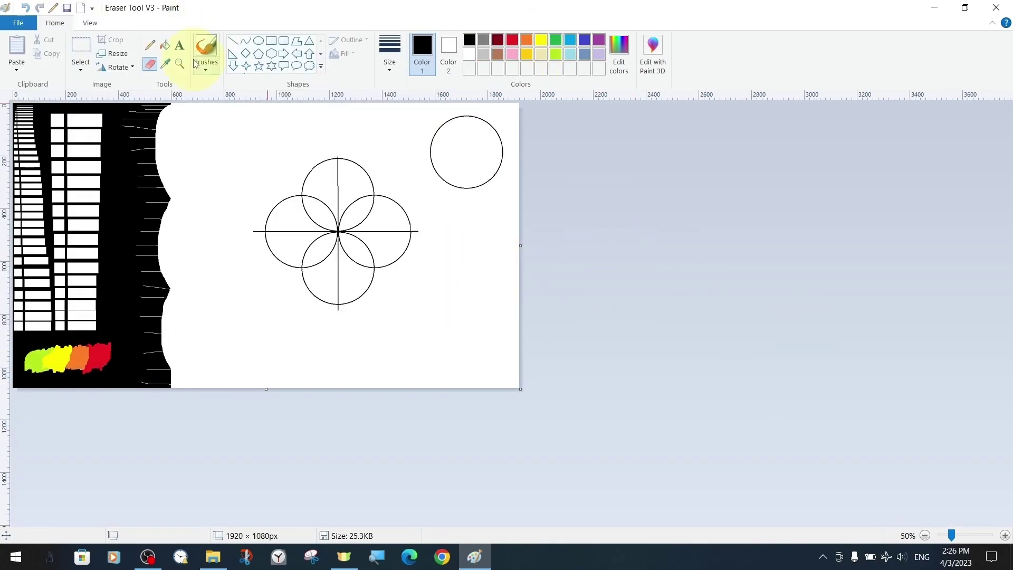
{"action": "scroll", "coordinate": [533, 183], "scroll_direction": "up", "scroll_amount": 2, "text": "ctrl"}
{"action": "mouse_move", "coordinate": [717, 157]}
{"action": "left_mouse_down"}
{"action": "mouse_move", "coordinate": [685, 372]}
{"action": "mouse_move", "coordinate": [841, 181]}
{"action": "mouse_move", "coordinate": [746, 271]}
{"action": "mouse_move", "coordinate": [899, 382]}
{"action": "left_mouse_up"}
{"action": "scroll", "coordinate": [660, 381], "scroll_direction": "up", "scroll_amount": 1, "text": "ctrl"}
{"action": "scroll", "coordinate": [565, 395], "scroll_direction": "down", "scroll_amount": 2, "text": "ctrl"}
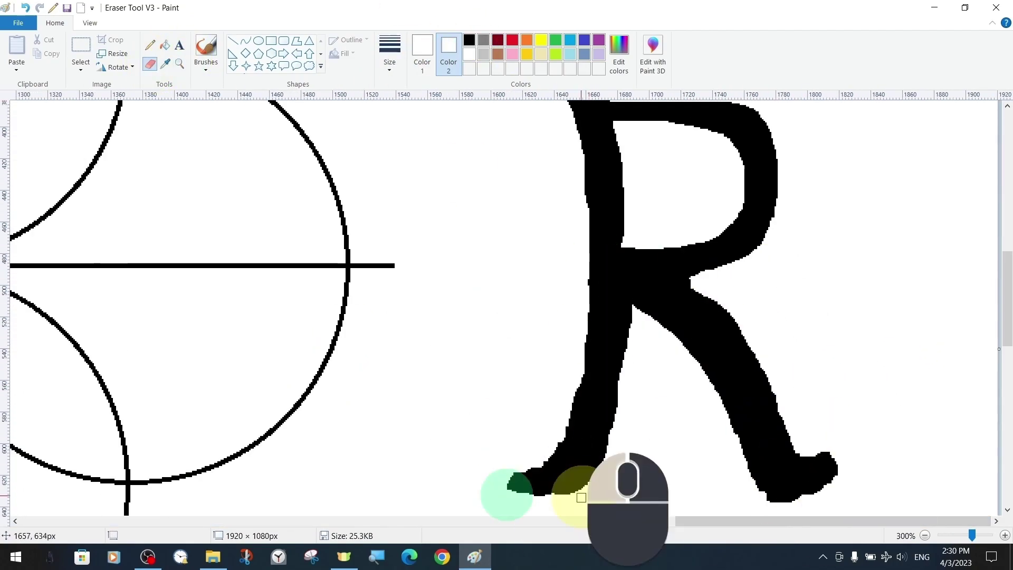
{"action": "scroll", "coordinate": [565, 293], "scroll_direction": "up", "scroll_amount": 1, "text": "ctrl"}
{"action": "scroll", "coordinate": [764, 385], "scroll_direction": "down", "scroll_amount": 1, "text": "ctrl"}
{"action": "scroll", "coordinate": [671, 283], "scroll_direction": "down", "scroll_amount": 2, "text": "ctrl"}
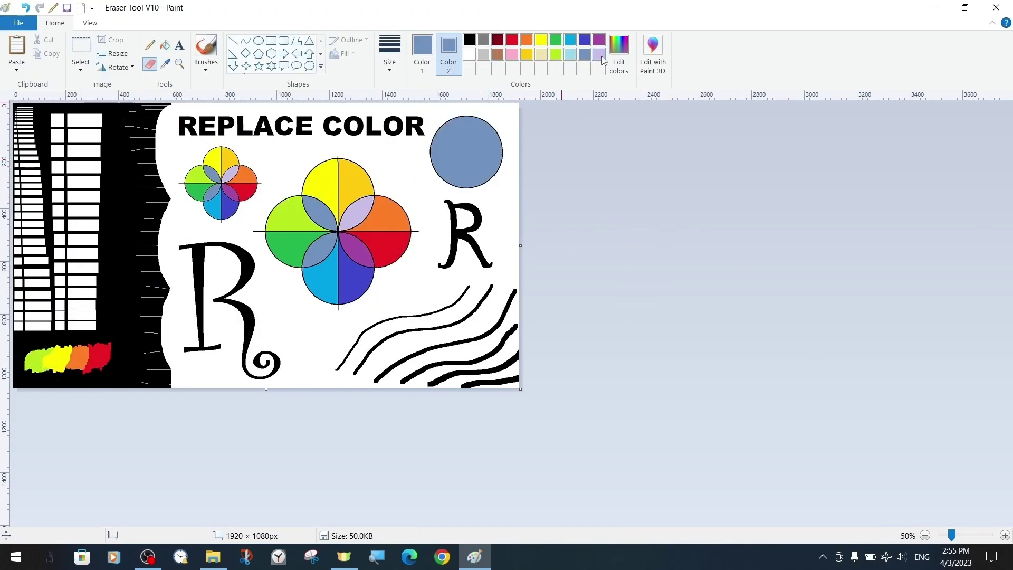
Paint light lavender stripes across the blue circle and both R letters
{"action": "left_click", "coordinate": [601, 56]}
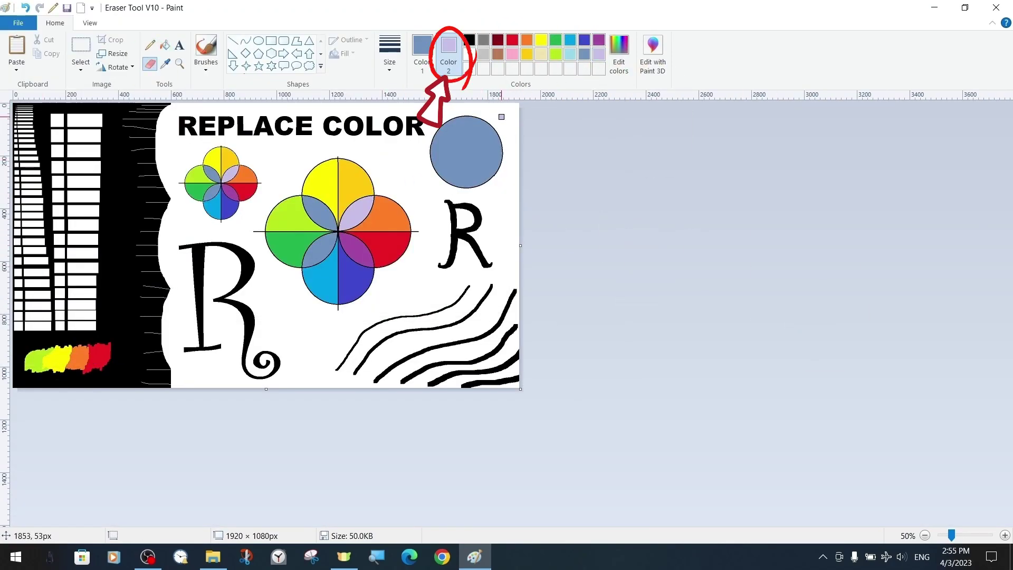
{"action": "mouse_move", "coordinate": [432, 151]}
{"action": "left_mouse_down"}
{"action": "mouse_move", "coordinate": [473, 117]}
{"action": "mouse_move", "coordinate": [491, 124]}
{"action": "left_mouse_up"}
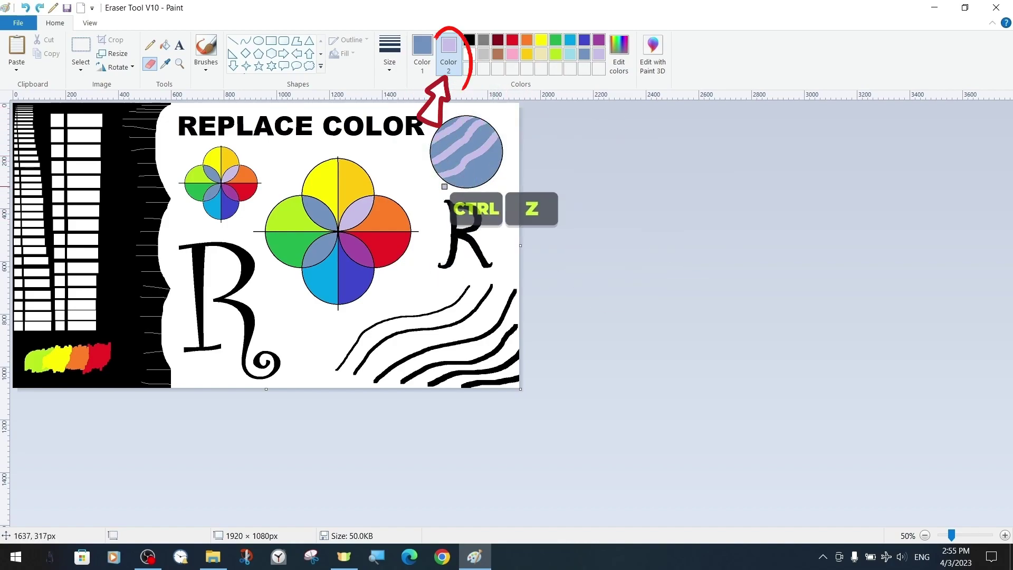
{"action": "key", "text": "ctrl+z"}
{"action": "left_click_drag", "start_coordinate": [473, 118], "coordinate": [413, 169]}
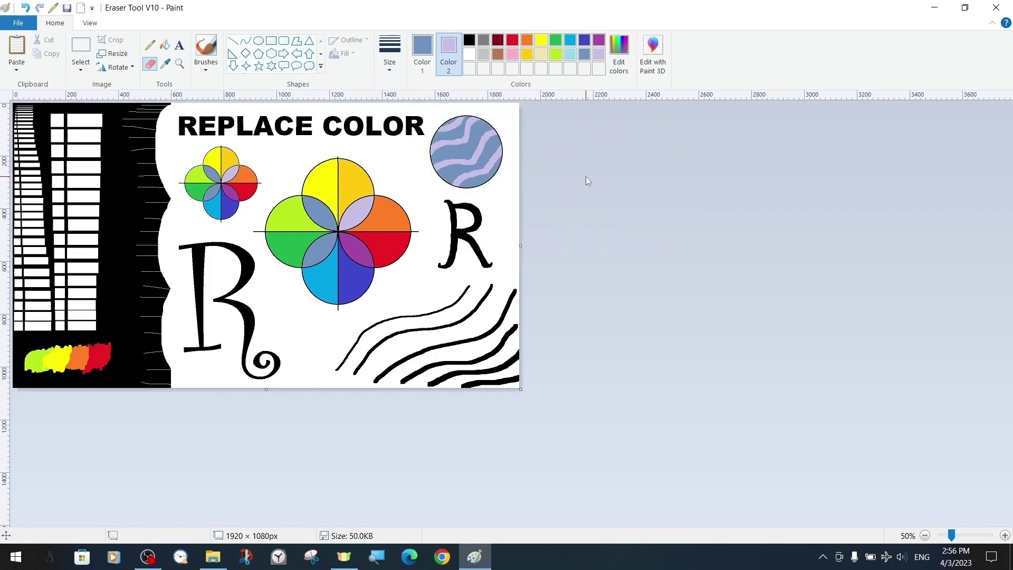
{"action": "left_click_drag", "start_coordinate": [187, 249], "coordinate": [276, 370]}
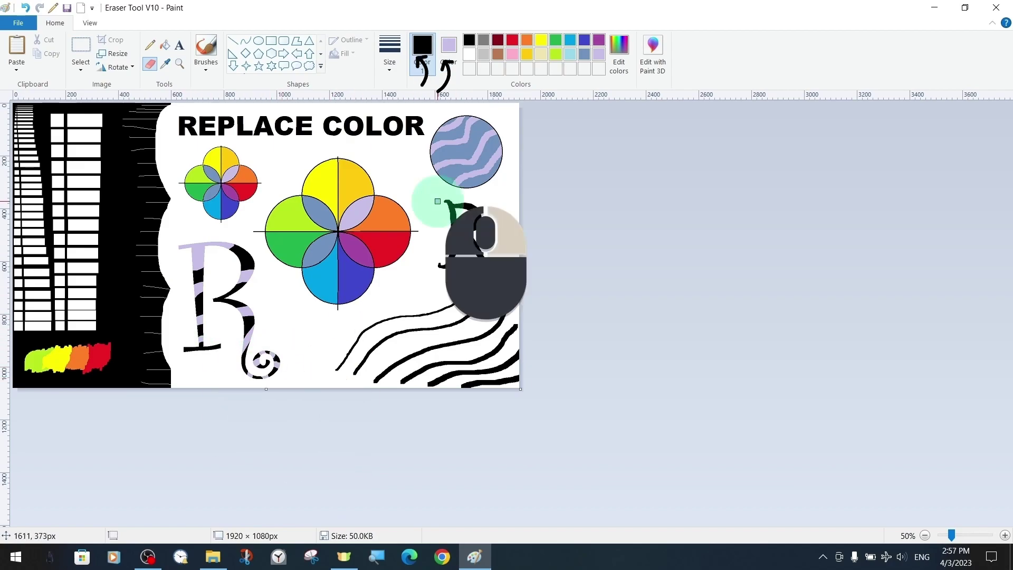
{"action": "mouse_move", "coordinate": [448, 207]}
{"action": "left_mouse_down"}
{"action": "mouse_move", "coordinate": [464, 225]}
{"action": "mouse_move", "coordinate": [469, 180]}
{"action": "left_mouse_up"}
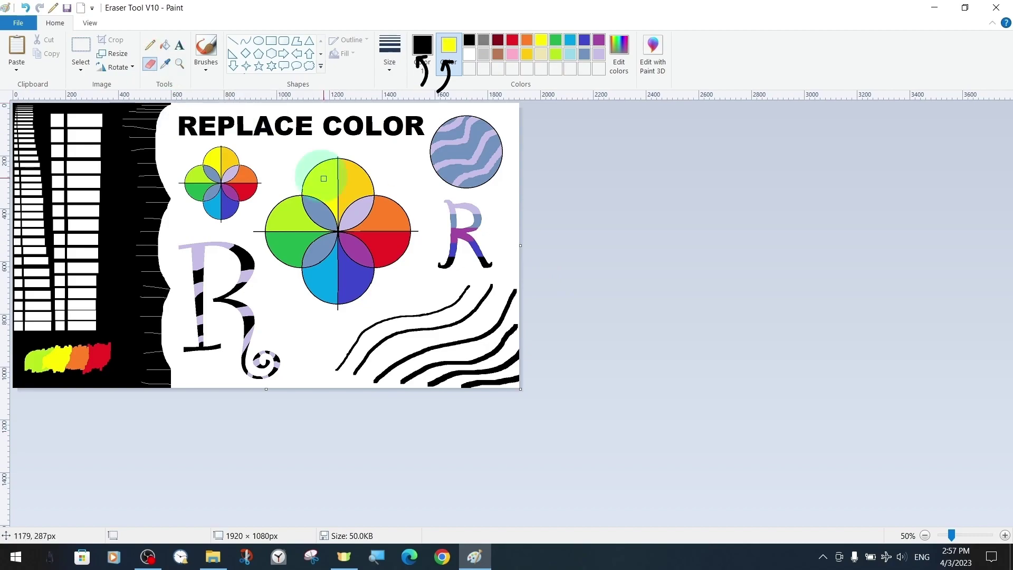
Recolour parts of the wavy lines yellow, gold, blue and lime green
{"action": "left_click_drag", "start_coordinate": [339, 362], "coordinate": [459, 370]}
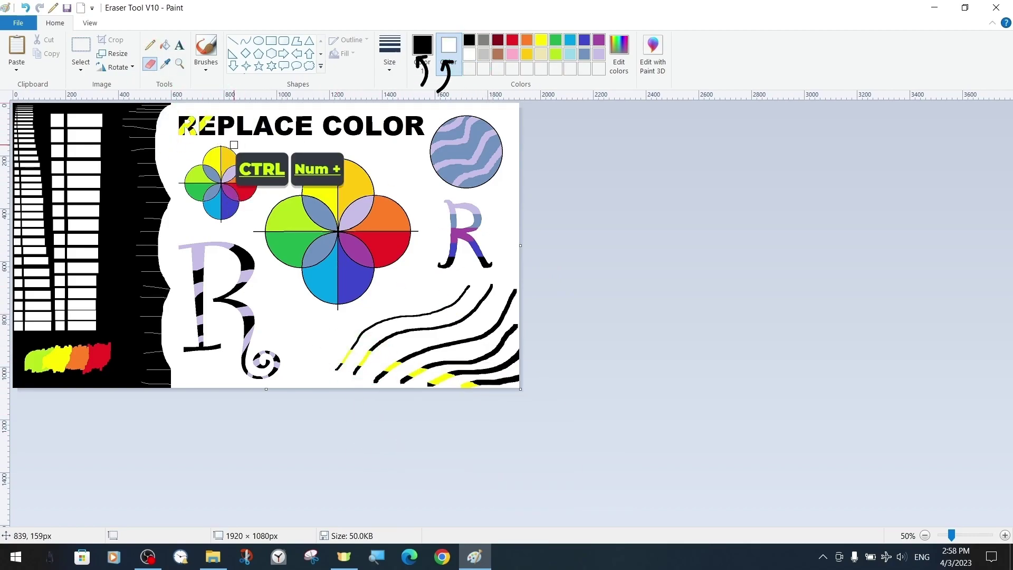
{"action": "left_click", "coordinate": [528, 55]}
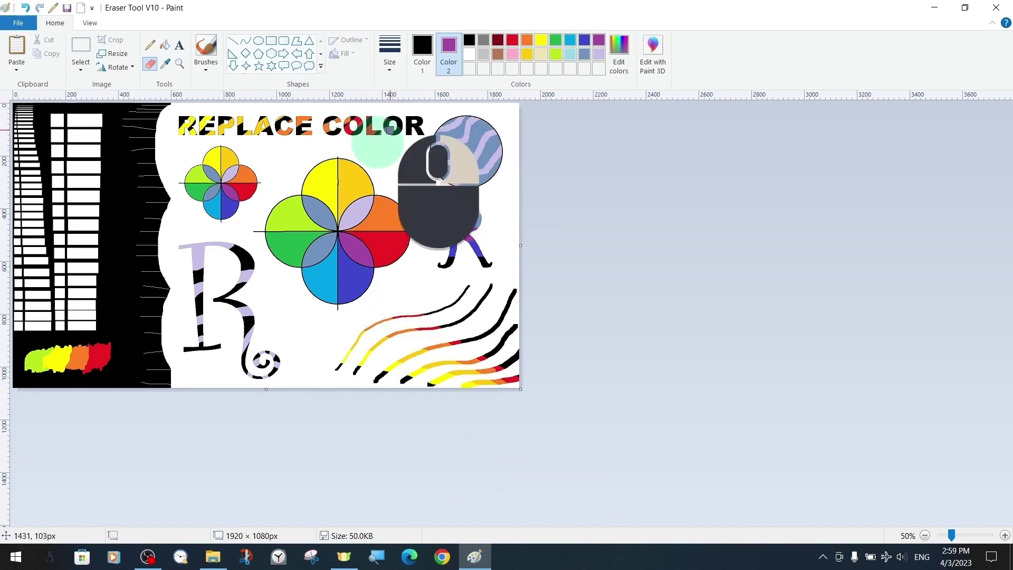
{"action": "left_click", "coordinate": [577, 44]}
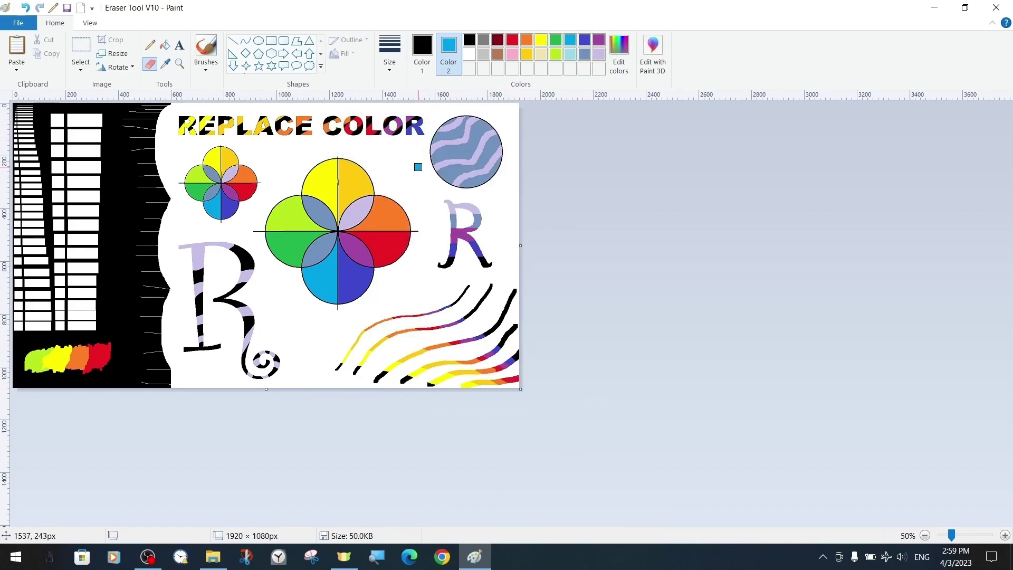
{"action": "left_click_drag", "start_coordinate": [459, 289], "coordinate": [515, 345]}
{"action": "left_click", "coordinate": [555, 53]}
{"action": "left_click_drag", "start_coordinate": [333, 366], "coordinate": [435, 384]}
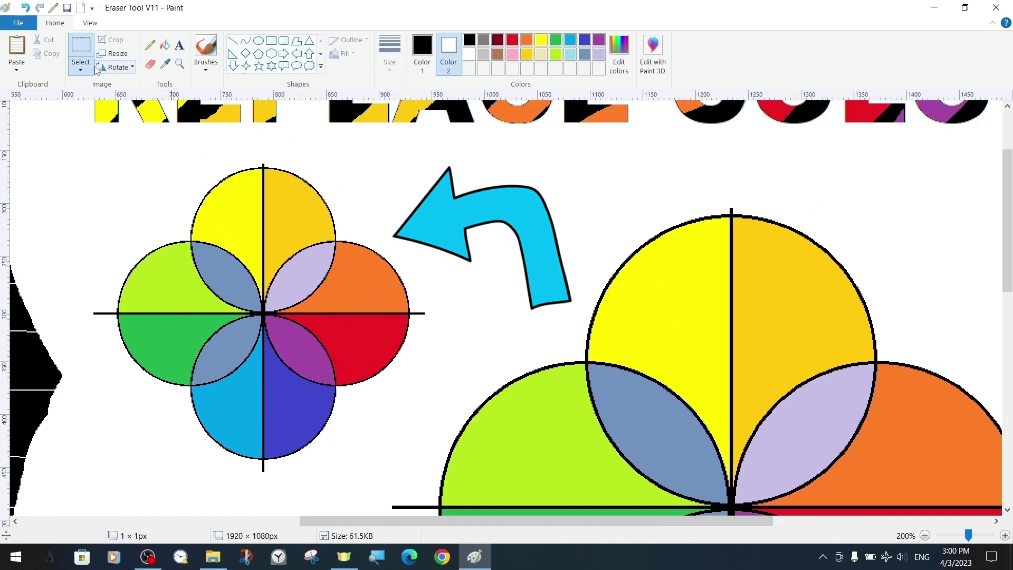
Lasso the small flower with free-form selection and nudge it slightly right
{"action": "left_click", "coordinate": [80, 67]}
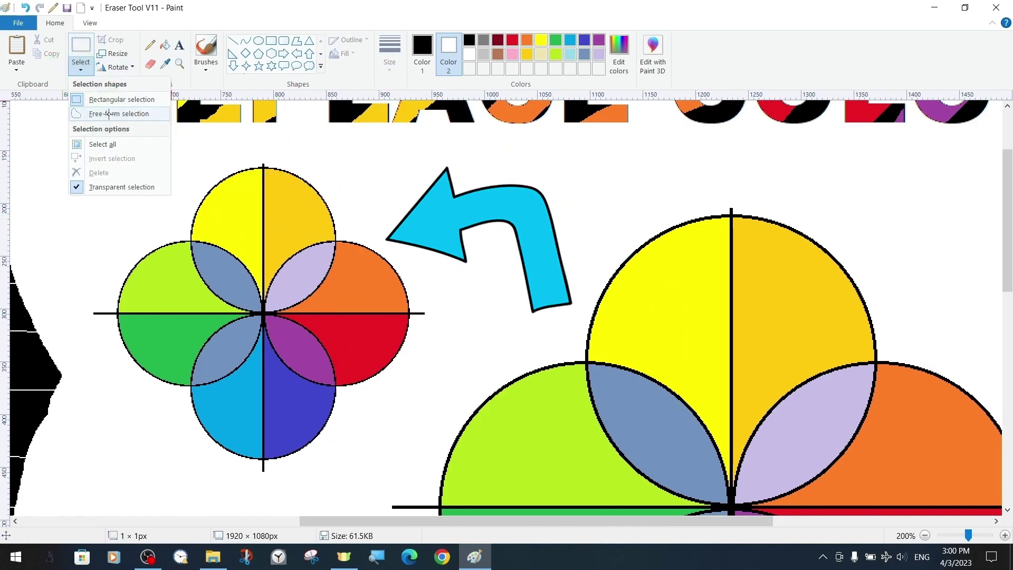
{"action": "left_click", "coordinate": [109, 113]}
{"action": "mouse_move", "coordinate": [353, 168]}
{"action": "left_mouse_down"}
{"action": "mouse_move", "coordinate": [346, 489]}
{"action": "mouse_move", "coordinate": [452, 290]}
{"action": "left_mouse_up"}
{"action": "left_click_drag", "start_coordinate": [339, 323], "coordinate": [357, 325]}
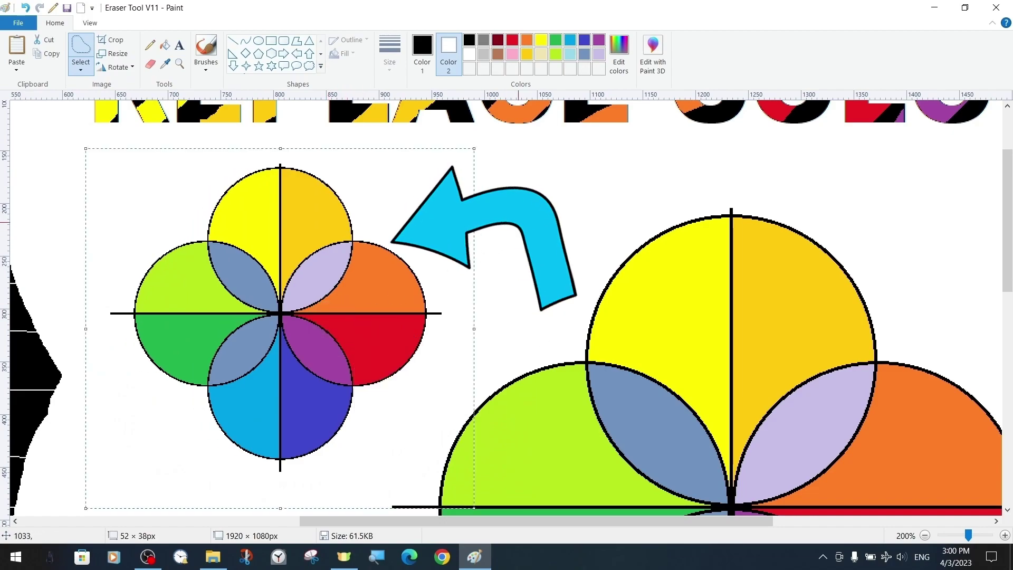
Erase the small flower's black outlines and crossing lines to white
{"action": "left_click", "coordinate": [149, 67]}
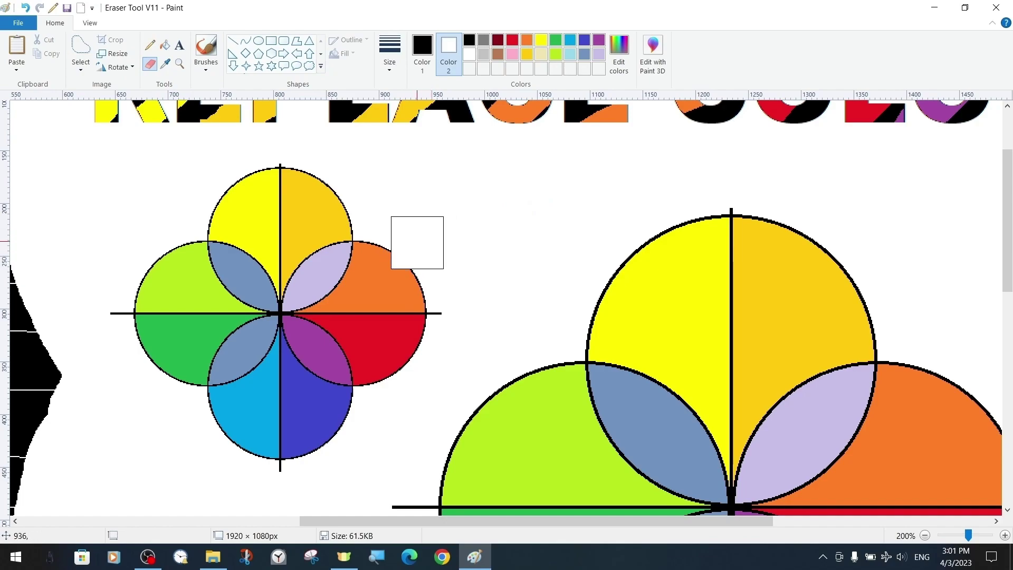
{"action": "mouse_move", "coordinate": [428, 265]}
{"action": "left_mouse_down"}
{"action": "mouse_move", "coordinate": [347, 250]}
{"action": "mouse_move", "coordinate": [279, 432]}
{"action": "left_mouse_up"}
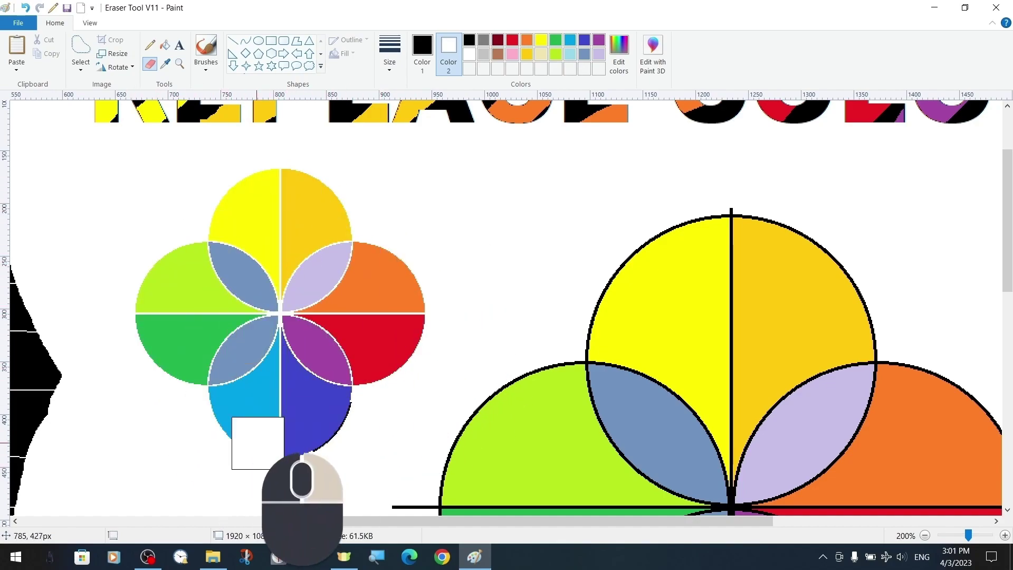
{"action": "left_click_drag", "start_coordinate": [279, 431], "coordinate": [407, 277]}
{"action": "scroll", "coordinate": [407, 277], "scroll_direction": "up", "scroll_amount": 2}
{"action": "scroll", "coordinate": [629, 335], "scroll_direction": "down", "scroll_amount": 2}
{"action": "scroll", "coordinate": [423, 366], "scroll_direction": "down", "scroll_amount": 2}
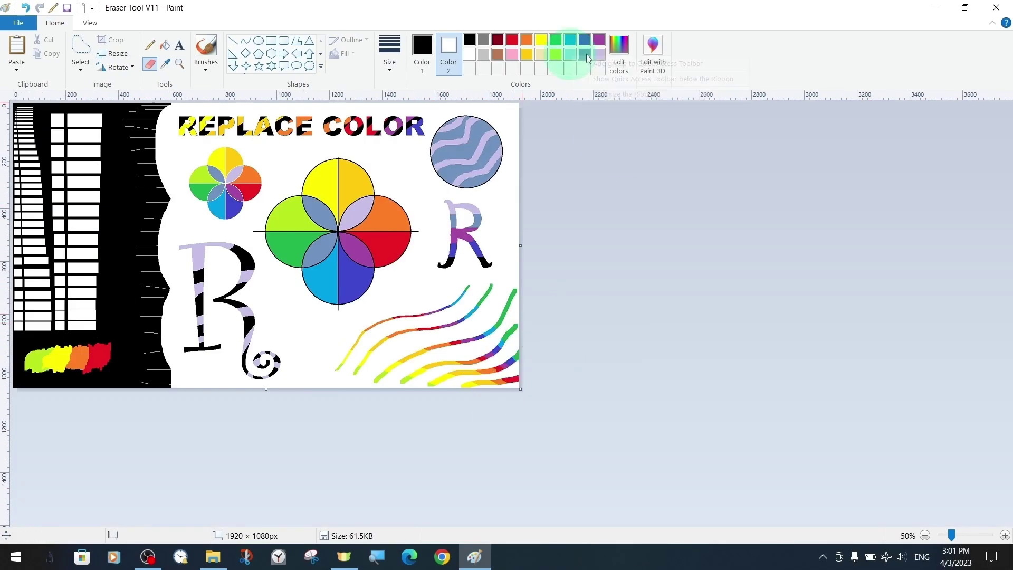
{"action": "scroll", "coordinate": [379, 255], "scroll_direction": "up", "scroll_amount": 1, "text": "ctrl"}
Paint light-blue stripes on the big flower's lower-left petal overlap, retrying strokes with undo
{"action": "left_click_drag", "start_coordinate": [669, 290], "coordinate": [637, 294]}
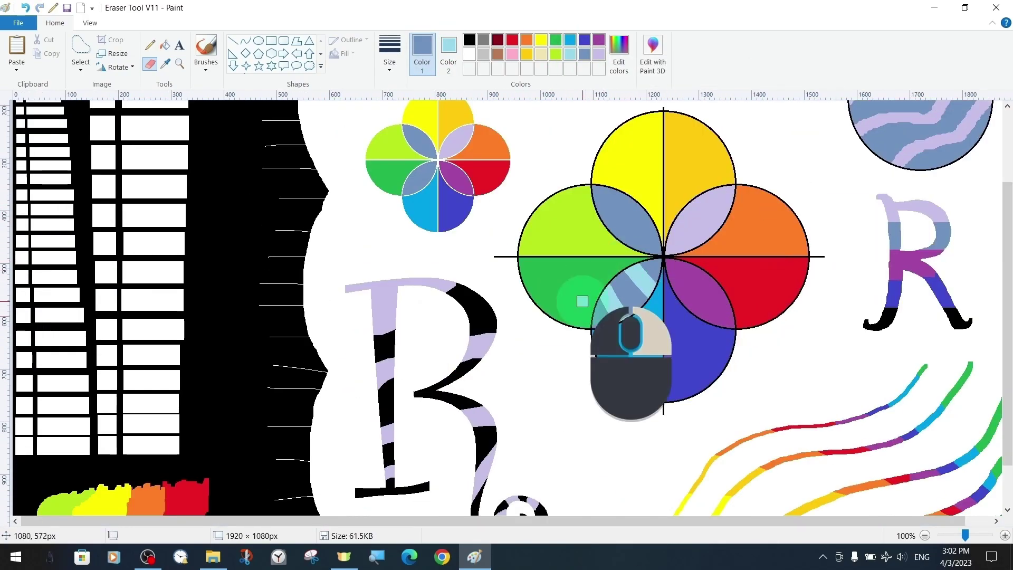
{"action": "key", "text": "ctrl+z"}
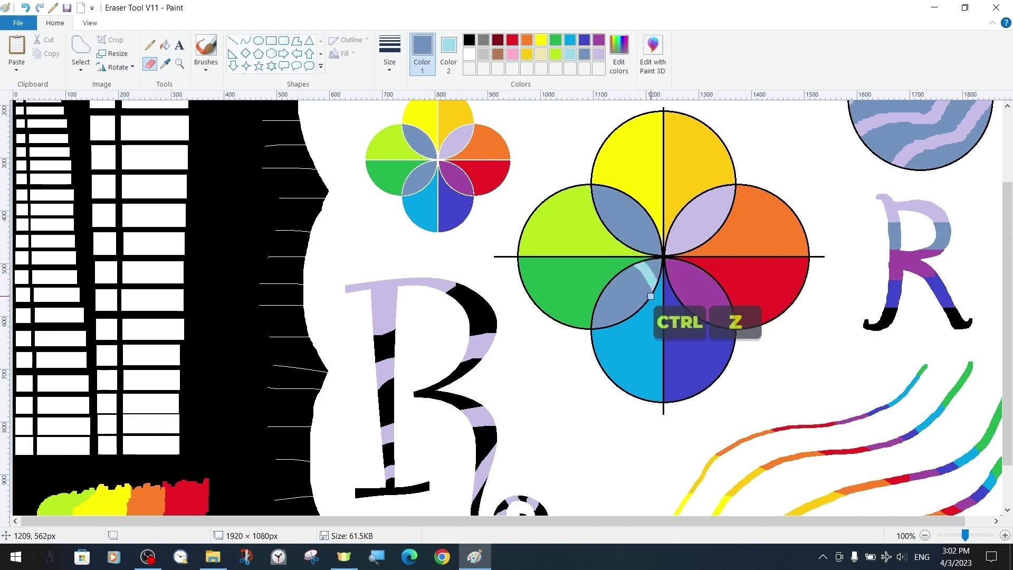
{"action": "left_click", "coordinate": [663, 271]}
{"action": "key", "text": "ctrl+z"}
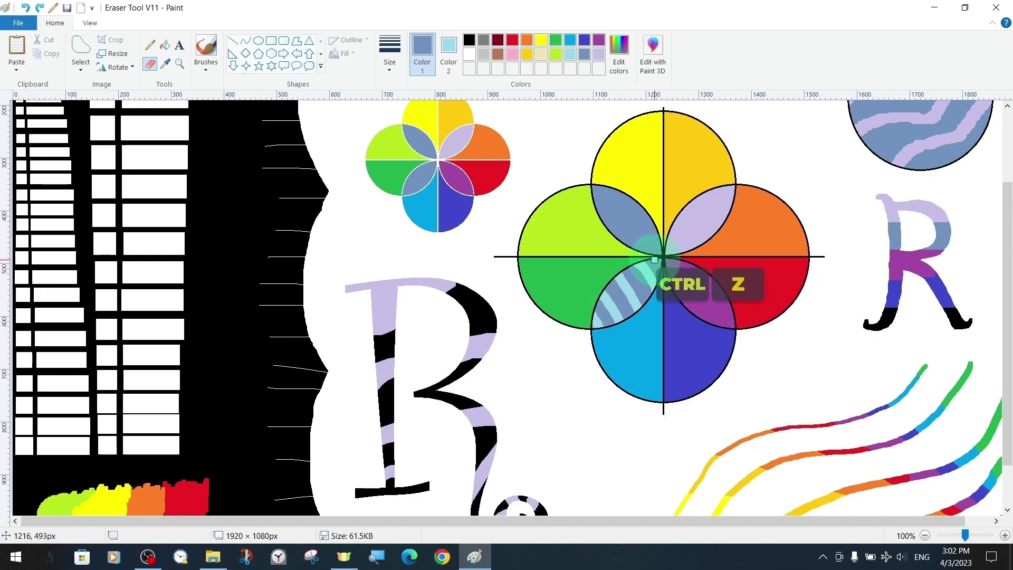
{"action": "key", "text": "ctrl+z"}
{"action": "left_click", "coordinate": [658, 259]}
{"action": "key", "text": "ctrl+z"}
{"action": "key", "text": "ctrl+z"}
{"action": "left_click", "coordinate": [662, 266]}
{"action": "key", "text": "ctrl+z"}
{"action": "left_click_drag", "start_coordinate": [657, 260], "coordinate": [633, 292]}
{"action": "key", "text": "ctrl+z"}
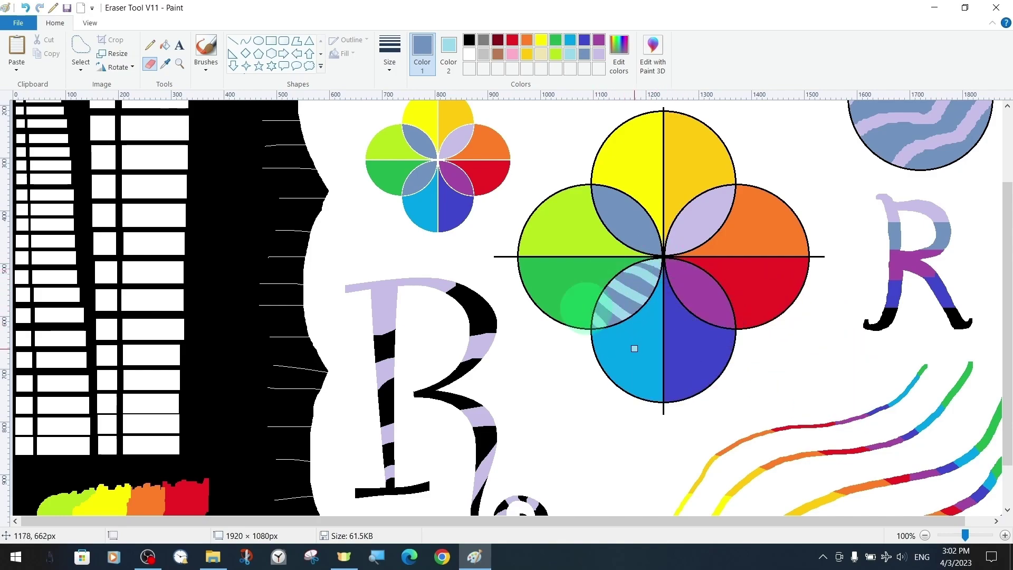
{"action": "scroll", "coordinate": [633, 345], "scroll_direction": "down", "scroll_amount": 1}
Save the drawing as a new file named 'Eraser Tool V12'
{"action": "key", "text": "F12"}
{"action": "key", "text": "BackSpace"}
{"action": "type", "text": "2"}
{"action": "left_click", "coordinate": [395, 295]}
{"action": "key", "text": "F9"}
{"action": "left_click", "coordinate": [996, 9]}
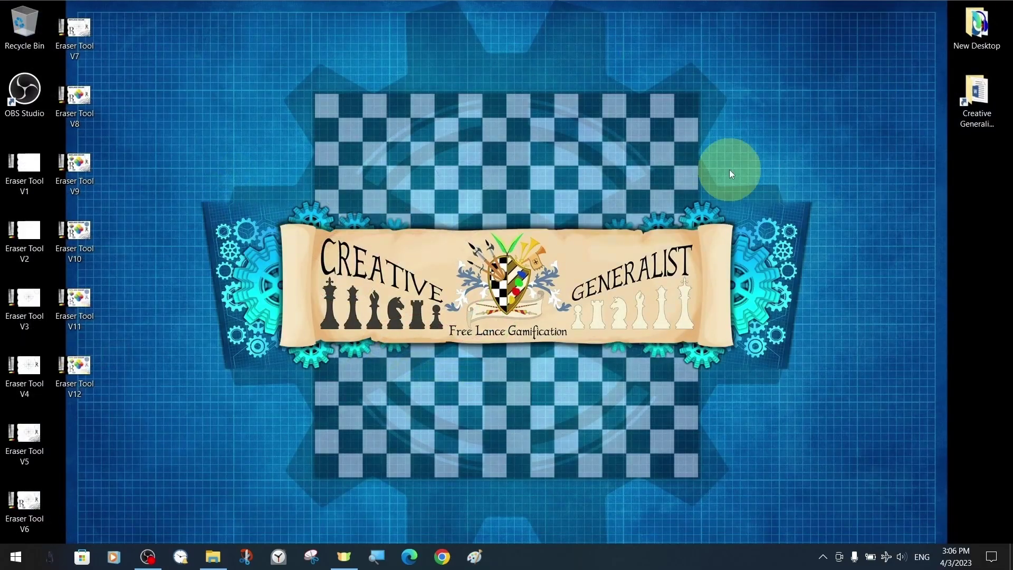
{"action": "key", "text": "Right"}
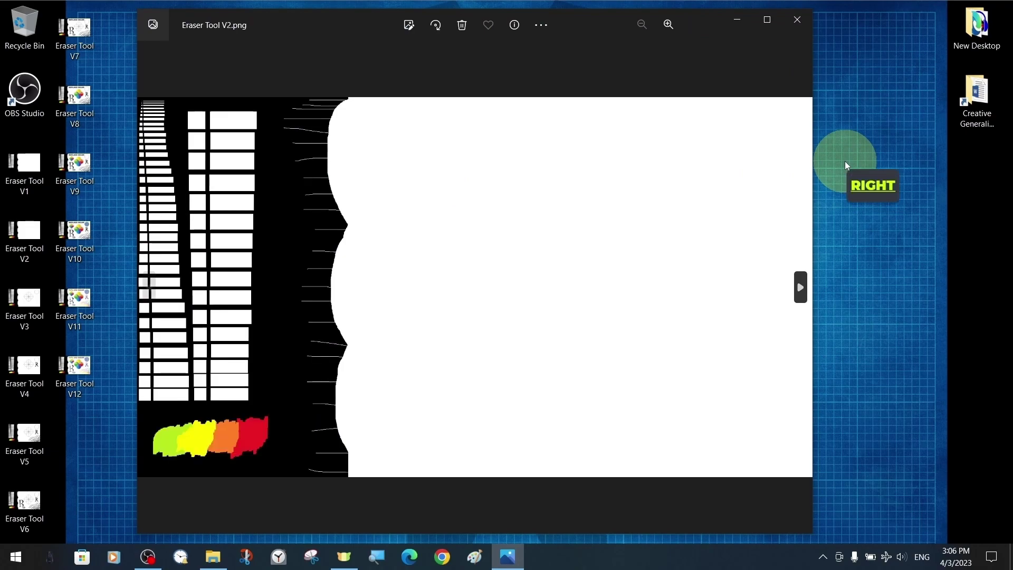
{"action": "key", "text": "Right"}
{"action": "key", "text": "Right"}
{"action": "key", "text": "Right"}
{"action": "key", "text": "Right"}
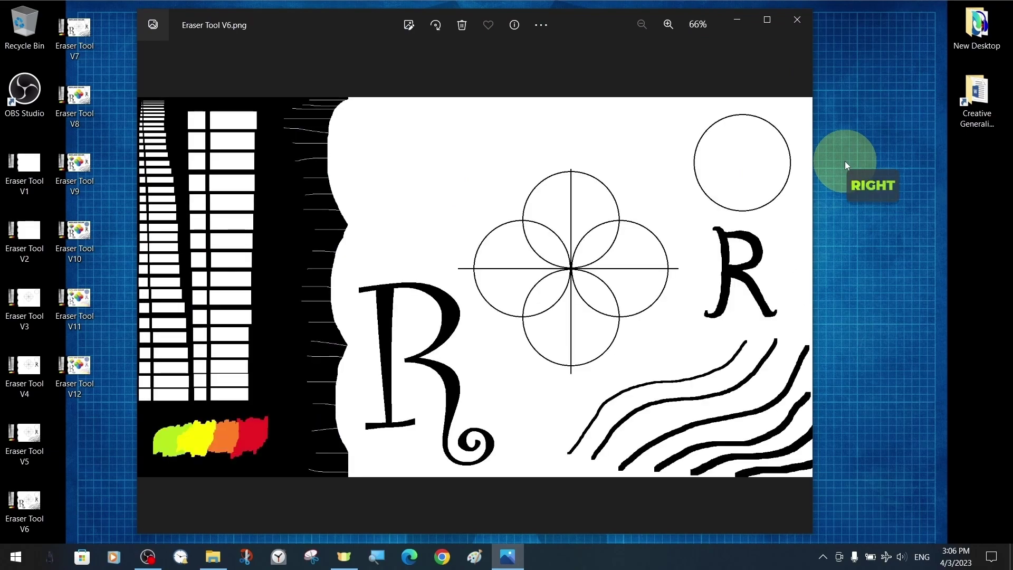
{"action": "key", "text": "Right"}
{"action": "key", "text": "Right"}
{"action": "key", "text": "Right"}
{"action": "key", "text": "Right"}
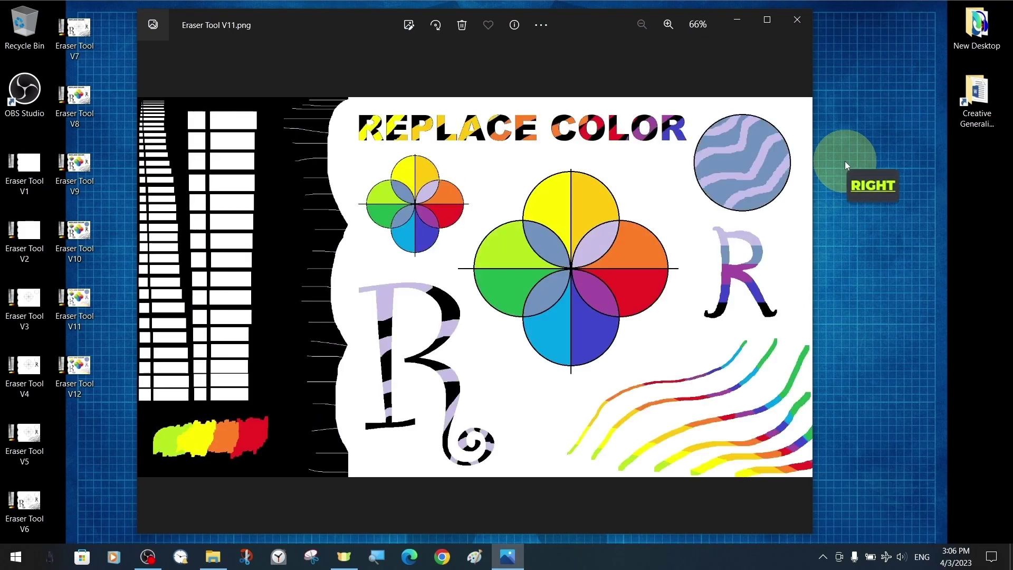
{"action": "key", "text": "Right"}
{"action": "key", "text": "Right"}
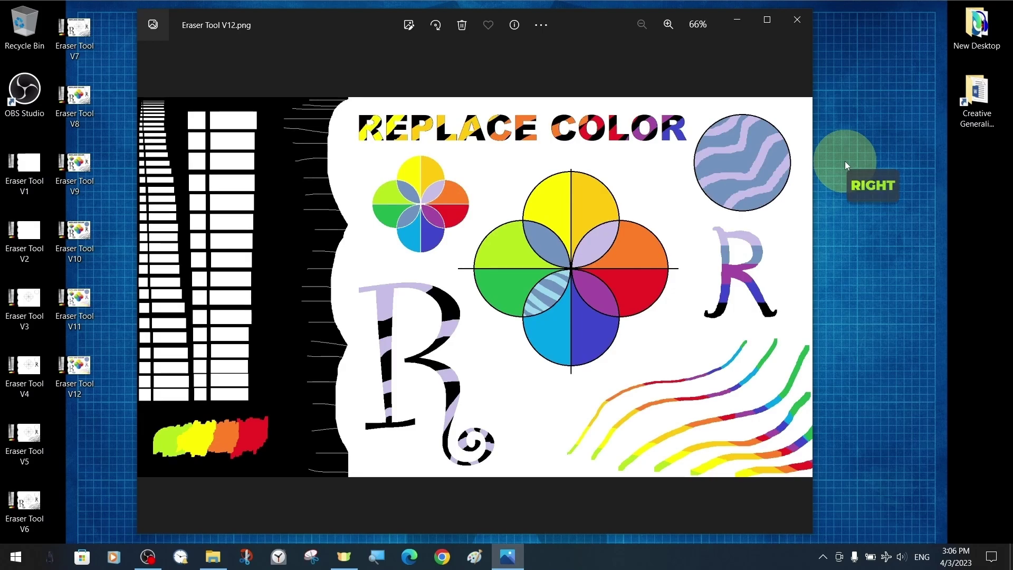
{"action": "key", "text": "Left"}
{"action": "key", "text": "Left"}
{"action": "key", "text": "Left"}
{"action": "key", "text": "Left"}
{"action": "key", "text": "Left"}
{"action": "key", "text": "Left"}
{"action": "key", "text": "Left"}
{"action": "key", "text": "Left"}
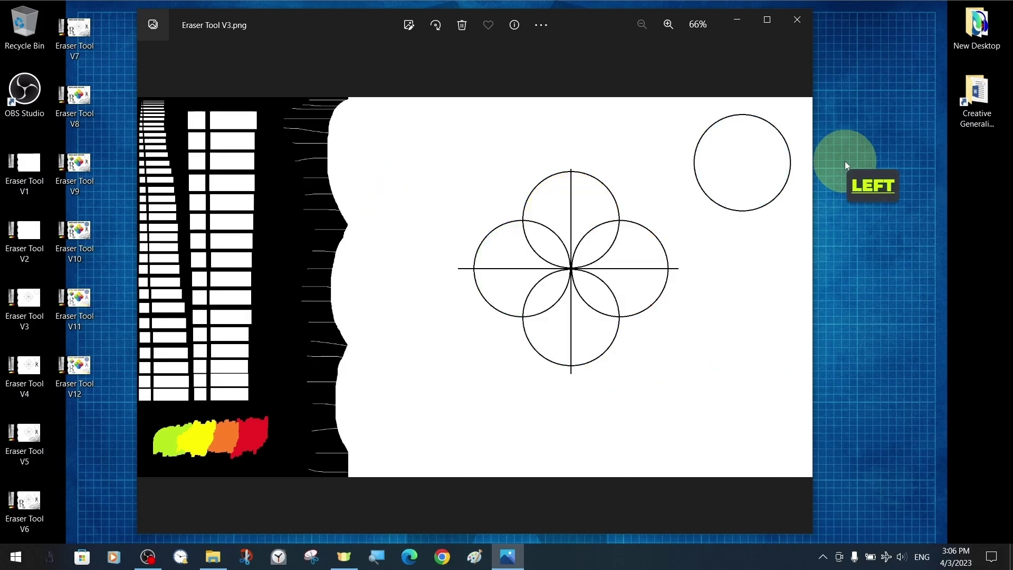
{"action": "key", "text": "Left"}
{"action": "key", "text": "Left"}
{"action": "key", "text": "Left"}
{"action": "key", "text": "Right"}
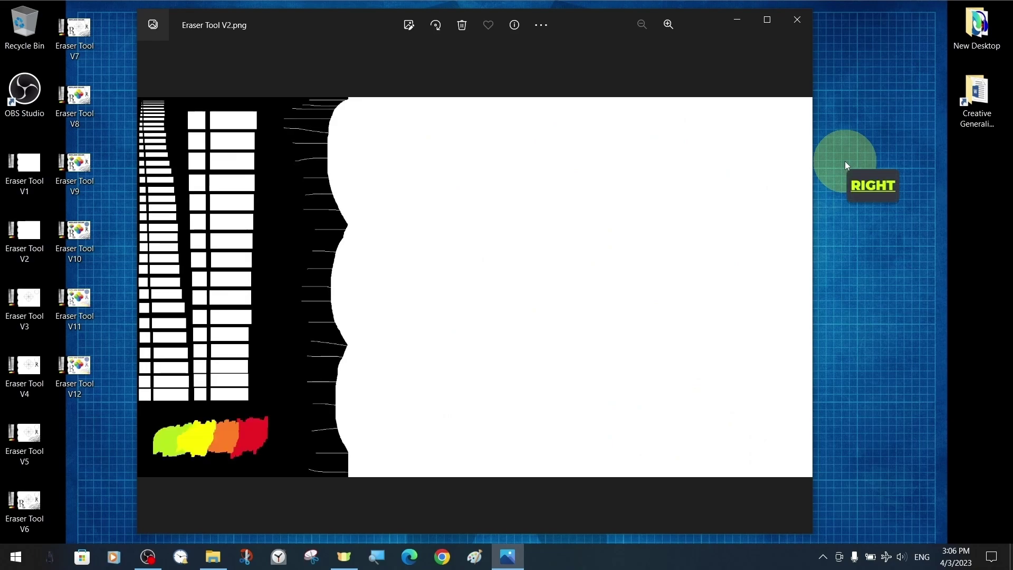
{"action": "key", "text": "Right"}
{"action": "key", "text": "Right"}
{"action": "key", "text": "Right"}
{"action": "key", "text": "Right"}
{"action": "key", "text": "Right"}
{"action": "key", "text": "Right"}
{"action": "key", "text": "Right"}
{"action": "key", "text": "Right"}
{"action": "key", "text": "Right"}
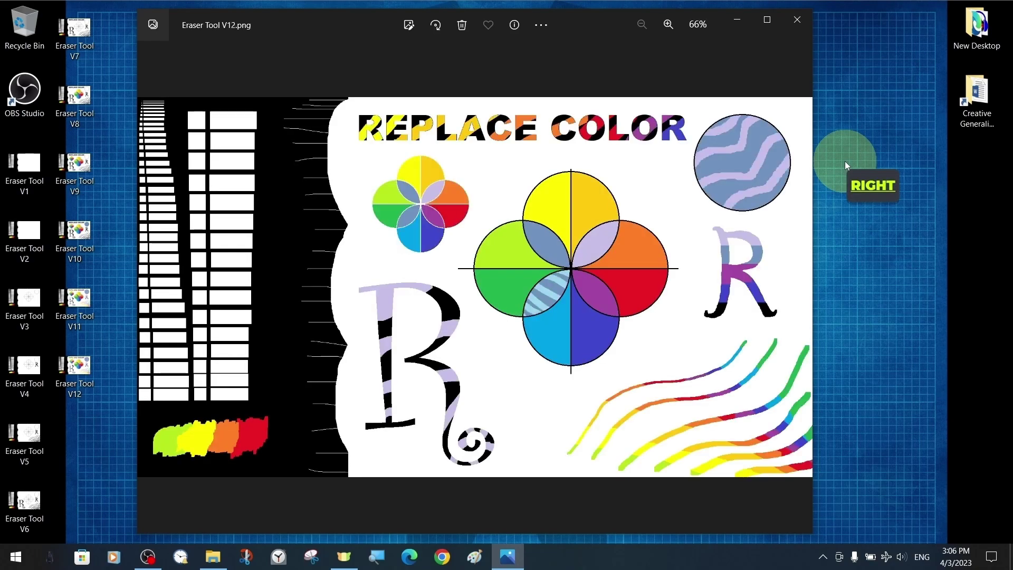
{"action": "key", "text": "Right"}
{"action": "key", "text": "Left"}
{"action": "key", "text": "Left"}
{"action": "key", "text": "Left"}
{"action": "key", "text": "Left"}
{"action": "key", "text": "Left"}
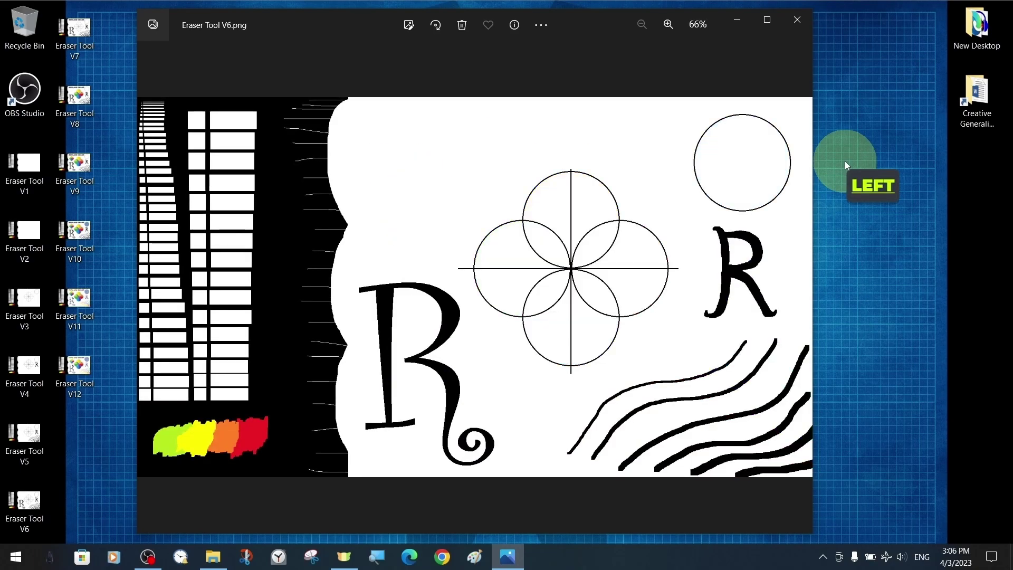
{"action": "key", "text": "Left"}
{"action": "key", "text": "Left"}
{"action": "key", "text": "Left"}
{"action": "key", "text": "Left"}
{"action": "key", "text": "Left"}
{"action": "key", "text": "Right"}
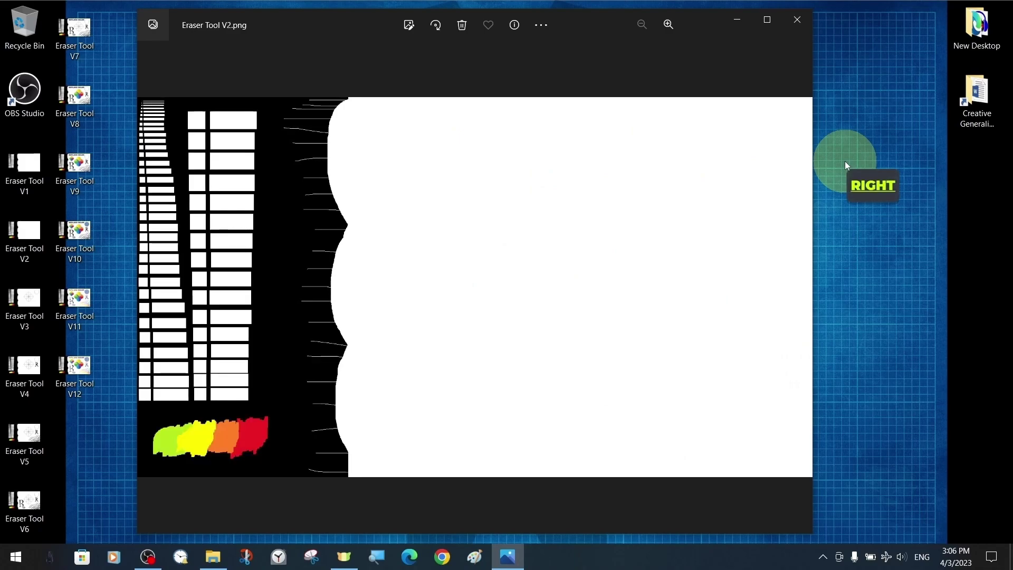
{"action": "key", "text": "Right"}
{"action": "key", "text": "Right"}
{"action": "key", "text": "Right"}
{"action": "key", "text": "Right"}
{"action": "key", "text": "Right"}
{"action": "key", "text": "Right"}
{"action": "key", "text": "Right"}
{"action": "key", "text": "Right"}
{"action": "key", "text": "Right"}
{"action": "key", "text": "Right"}
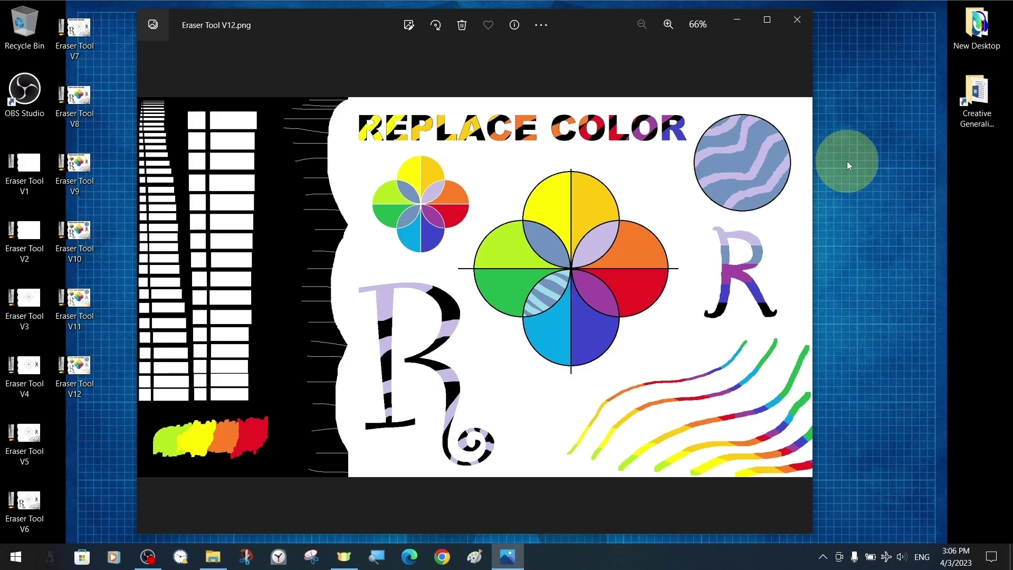
{"action": "left_click", "coordinate": [797, 20]}
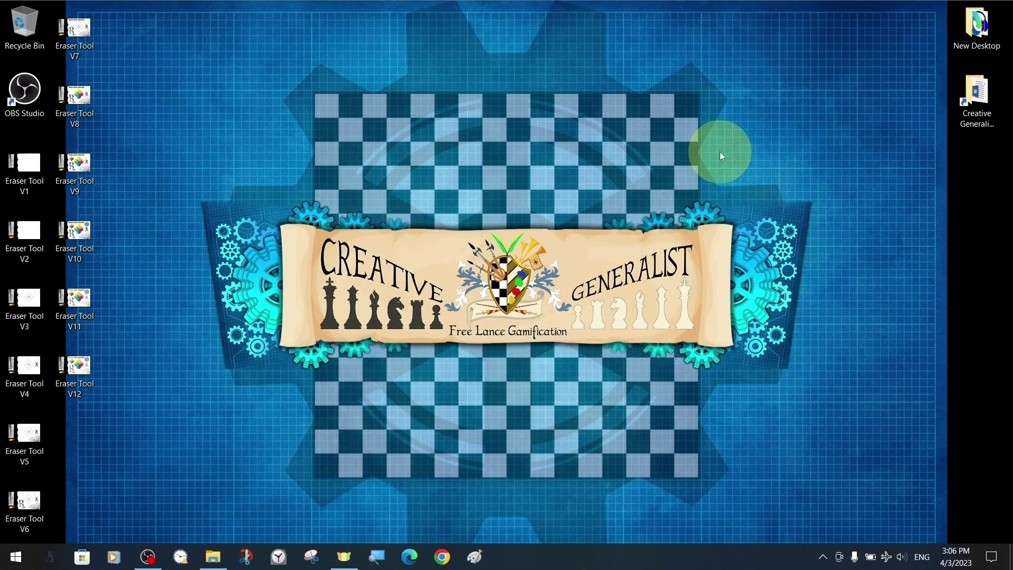